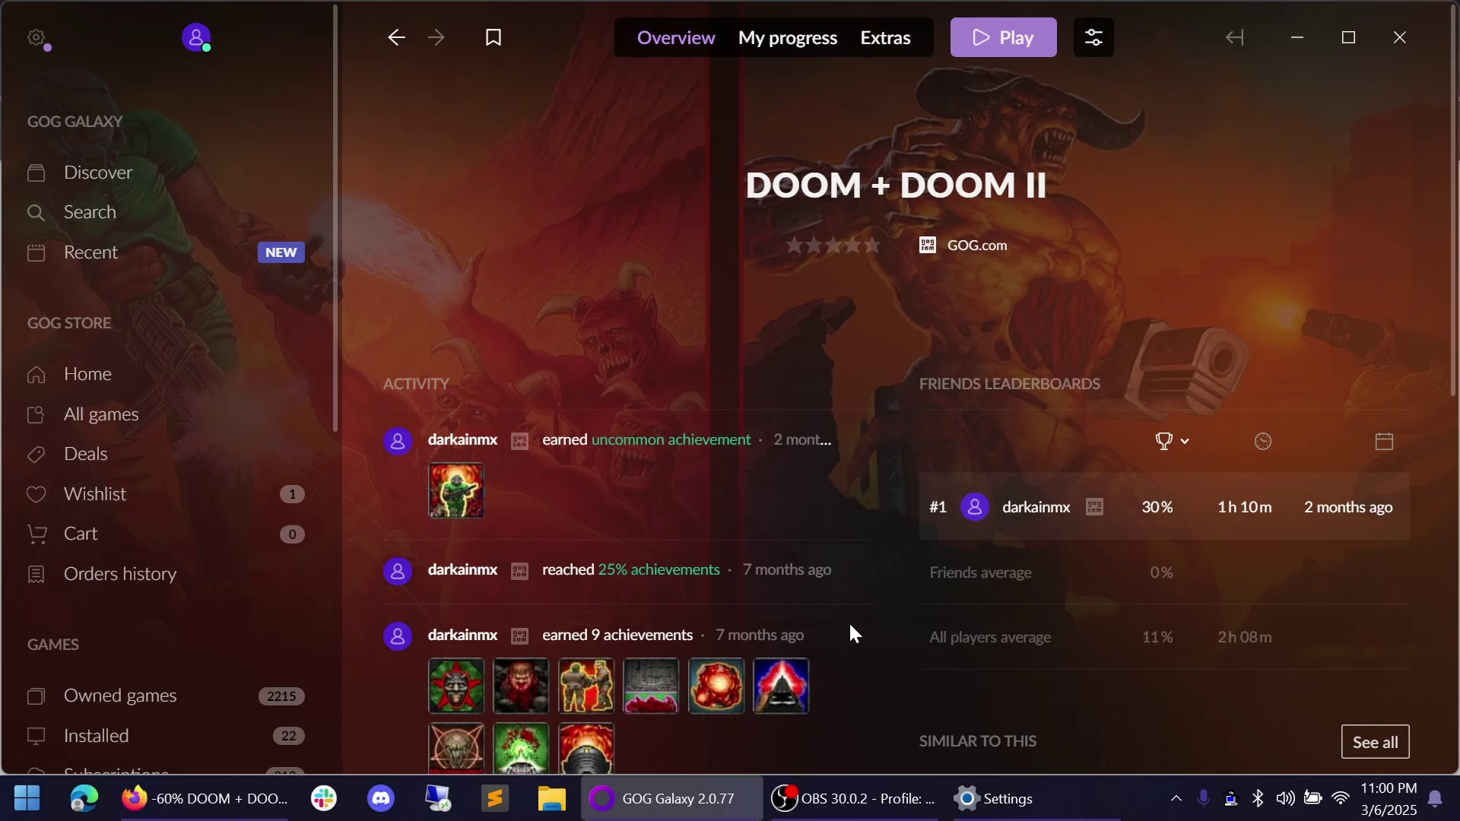
- Turn off auto-updates for DOOM + DOOM II and install the older Version 2584
click(1094, 42)
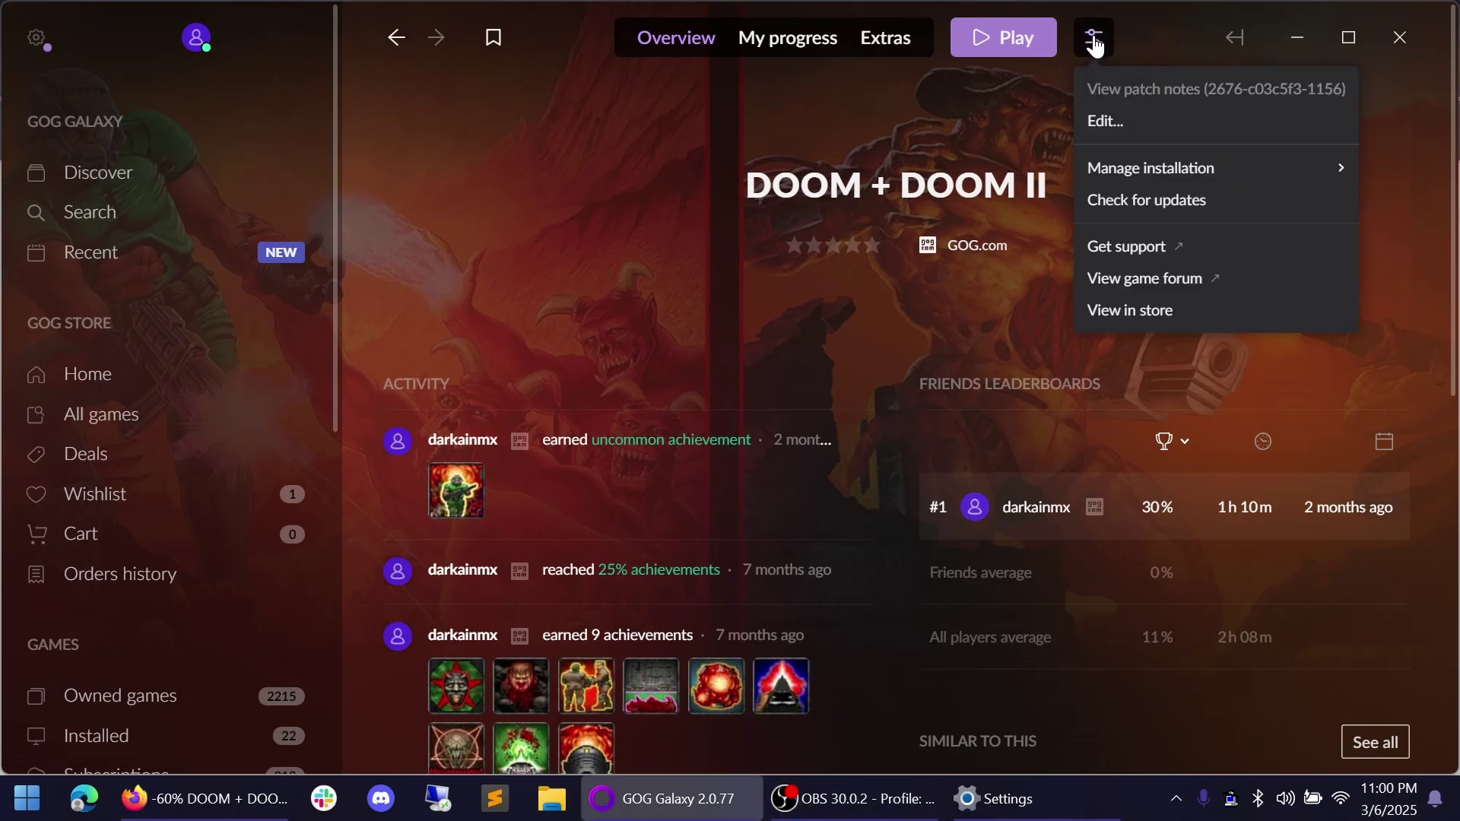
mouse_move(1125, 169)
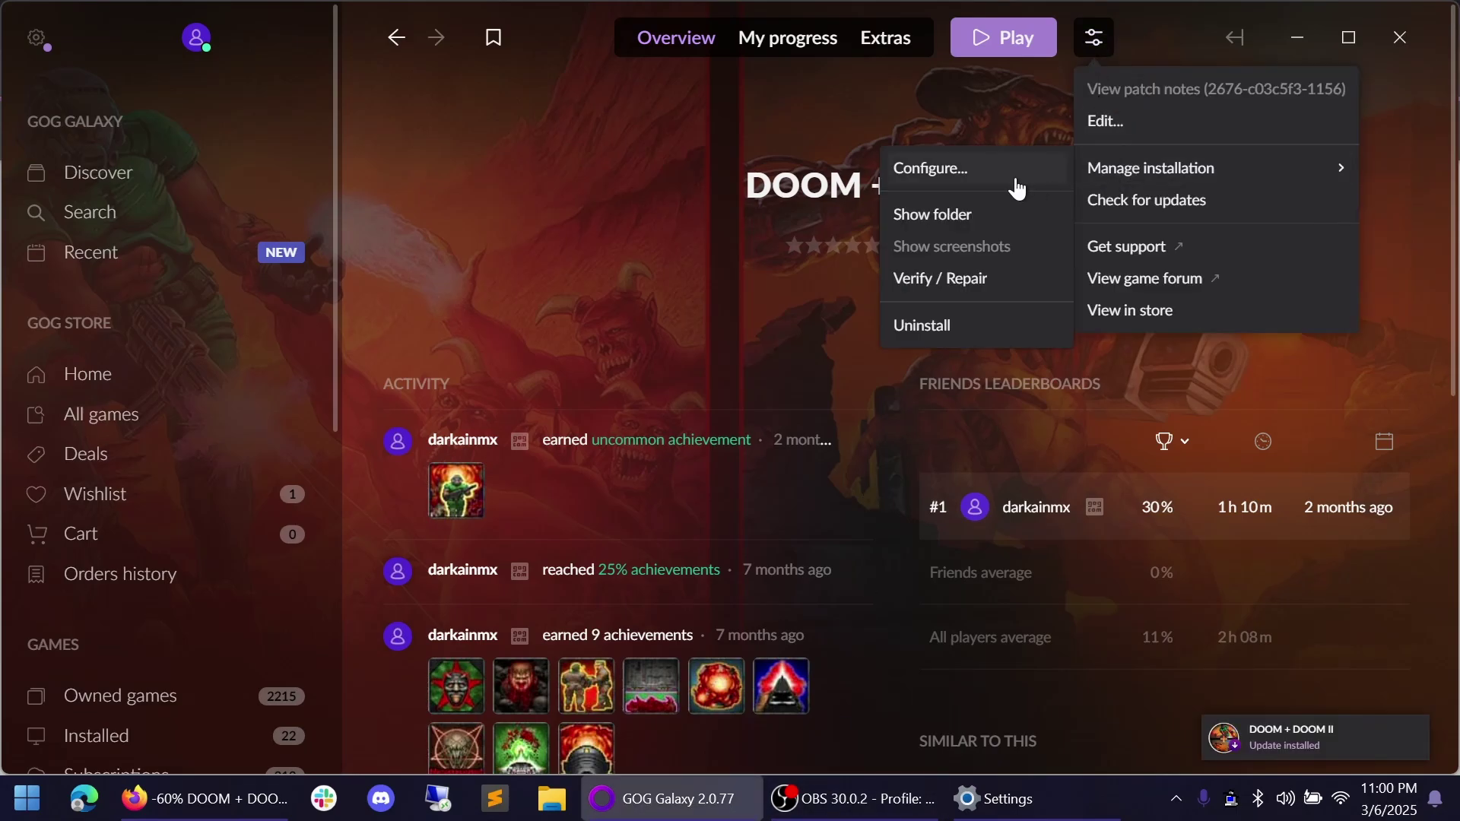
click(974, 174)
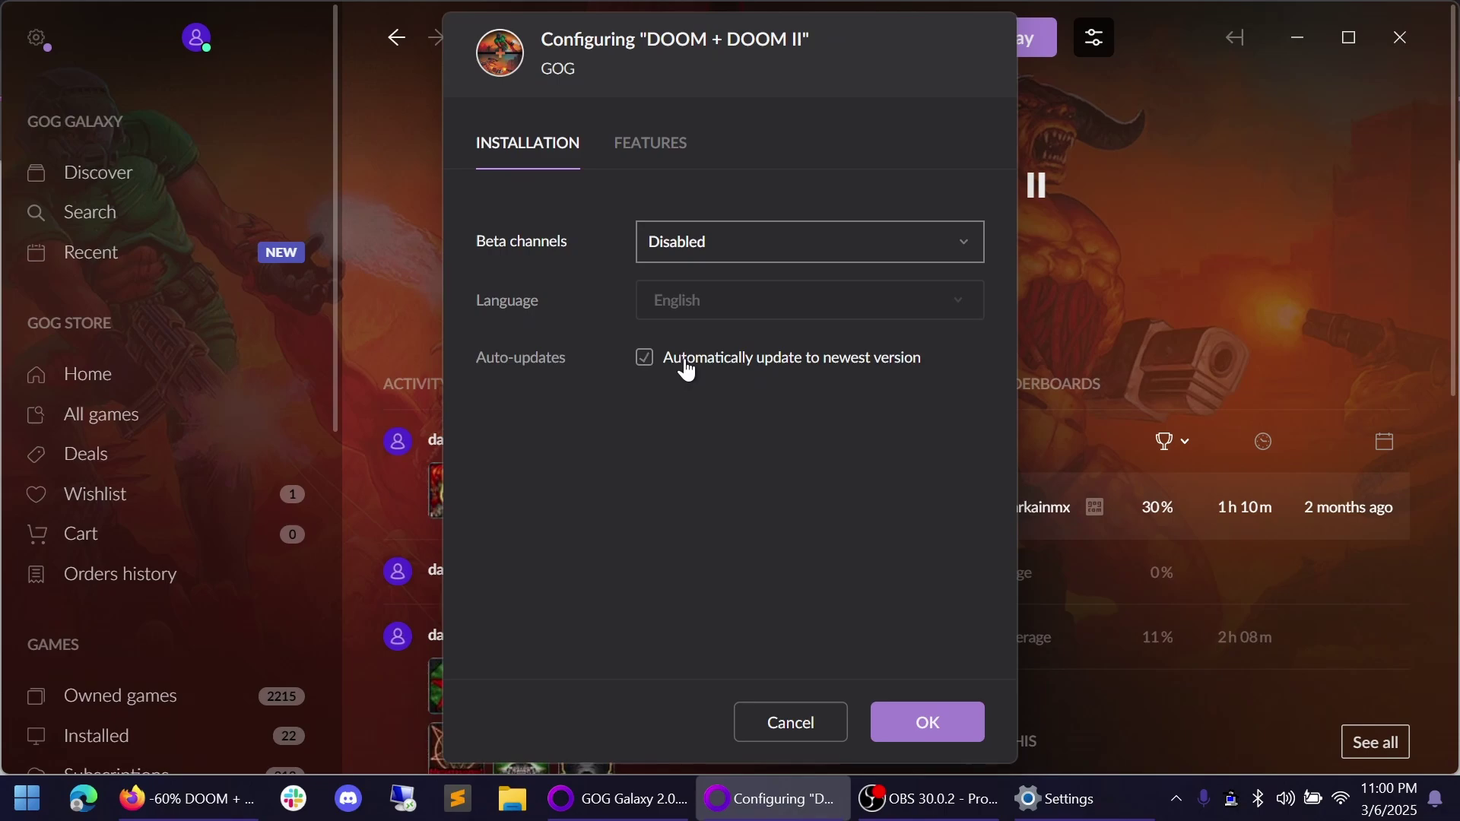
click(686, 369)
click(705, 468)
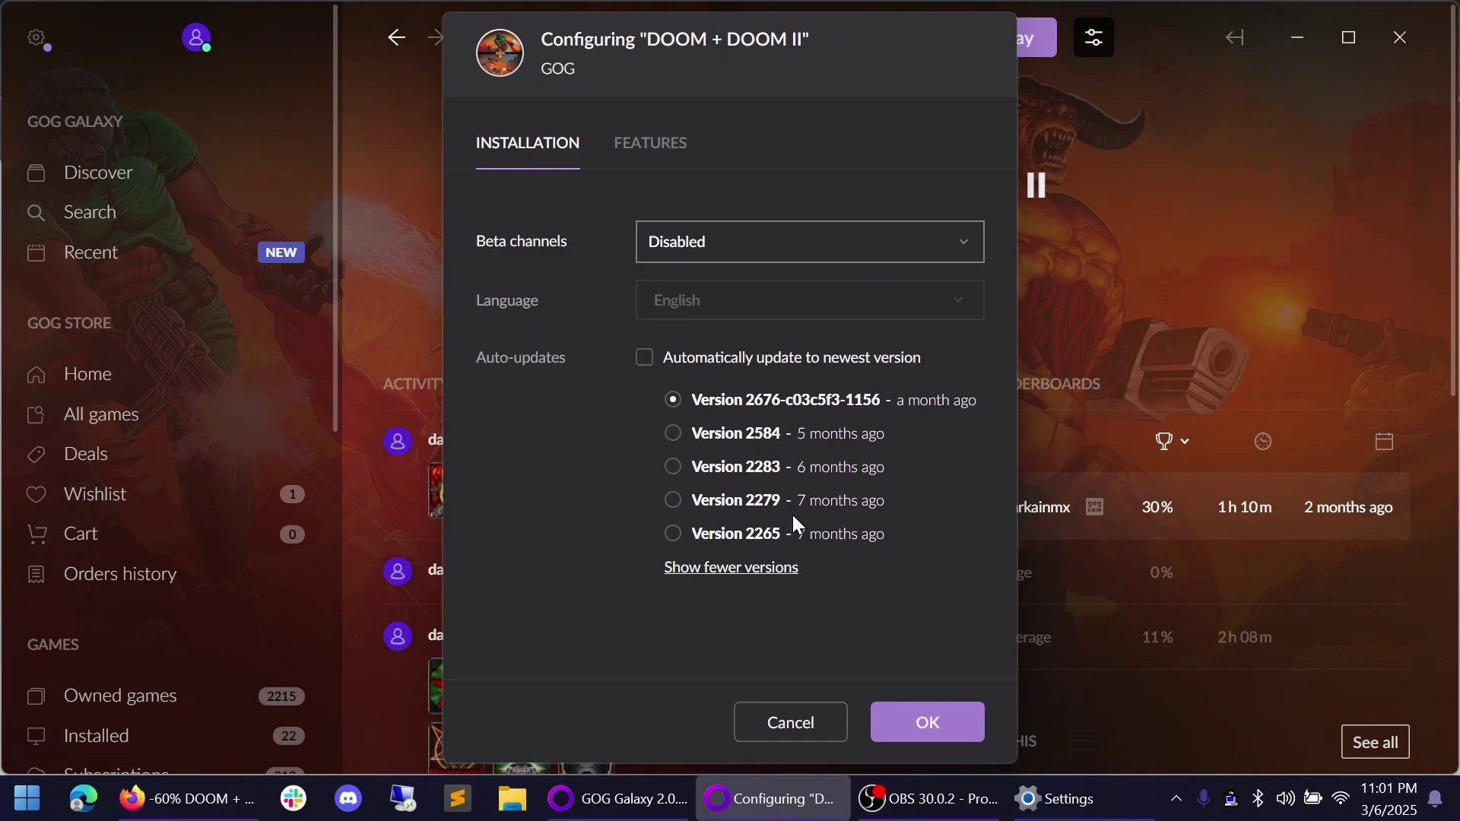
click(714, 441)
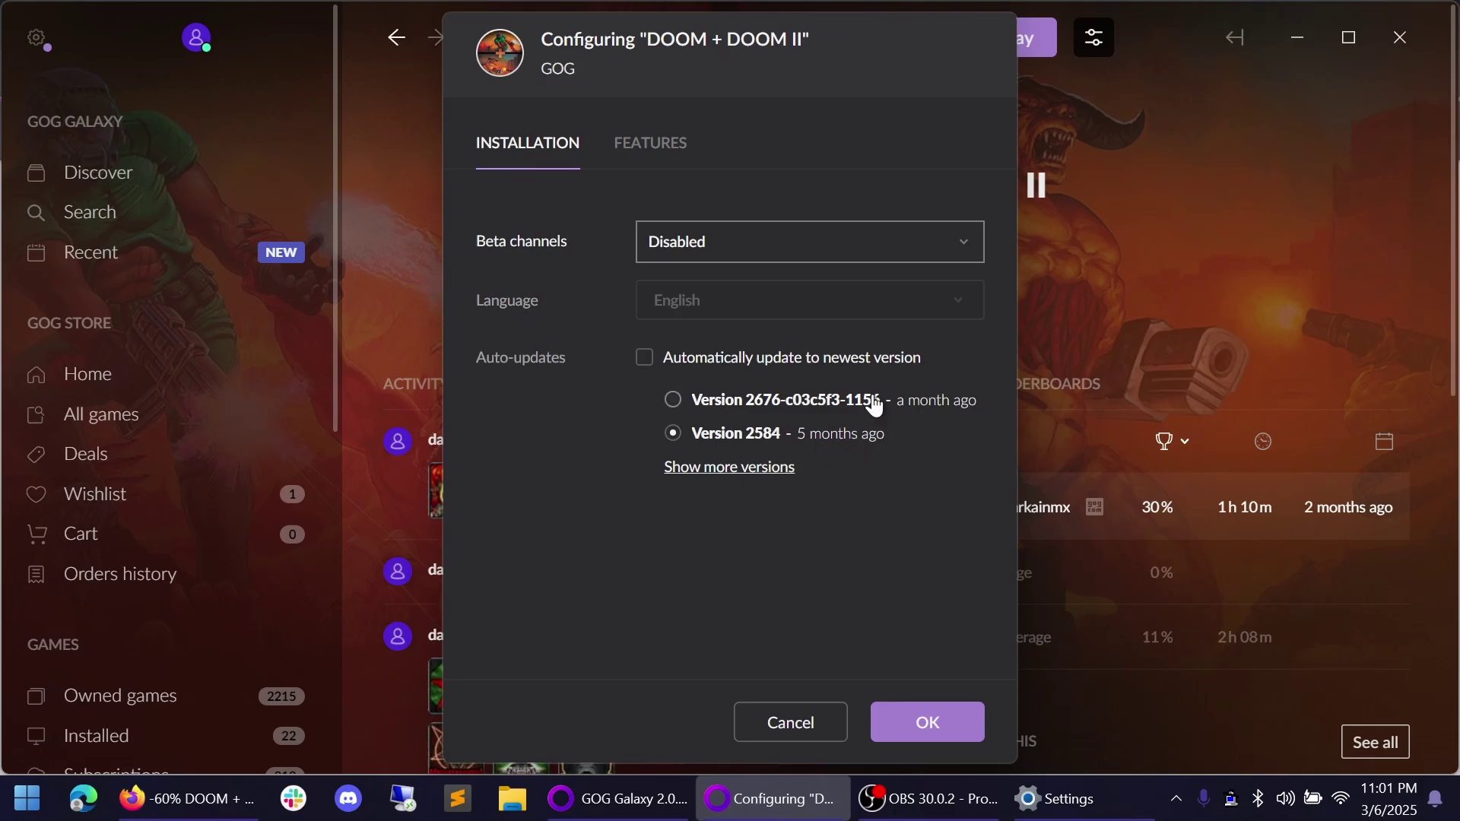
click(927, 724)
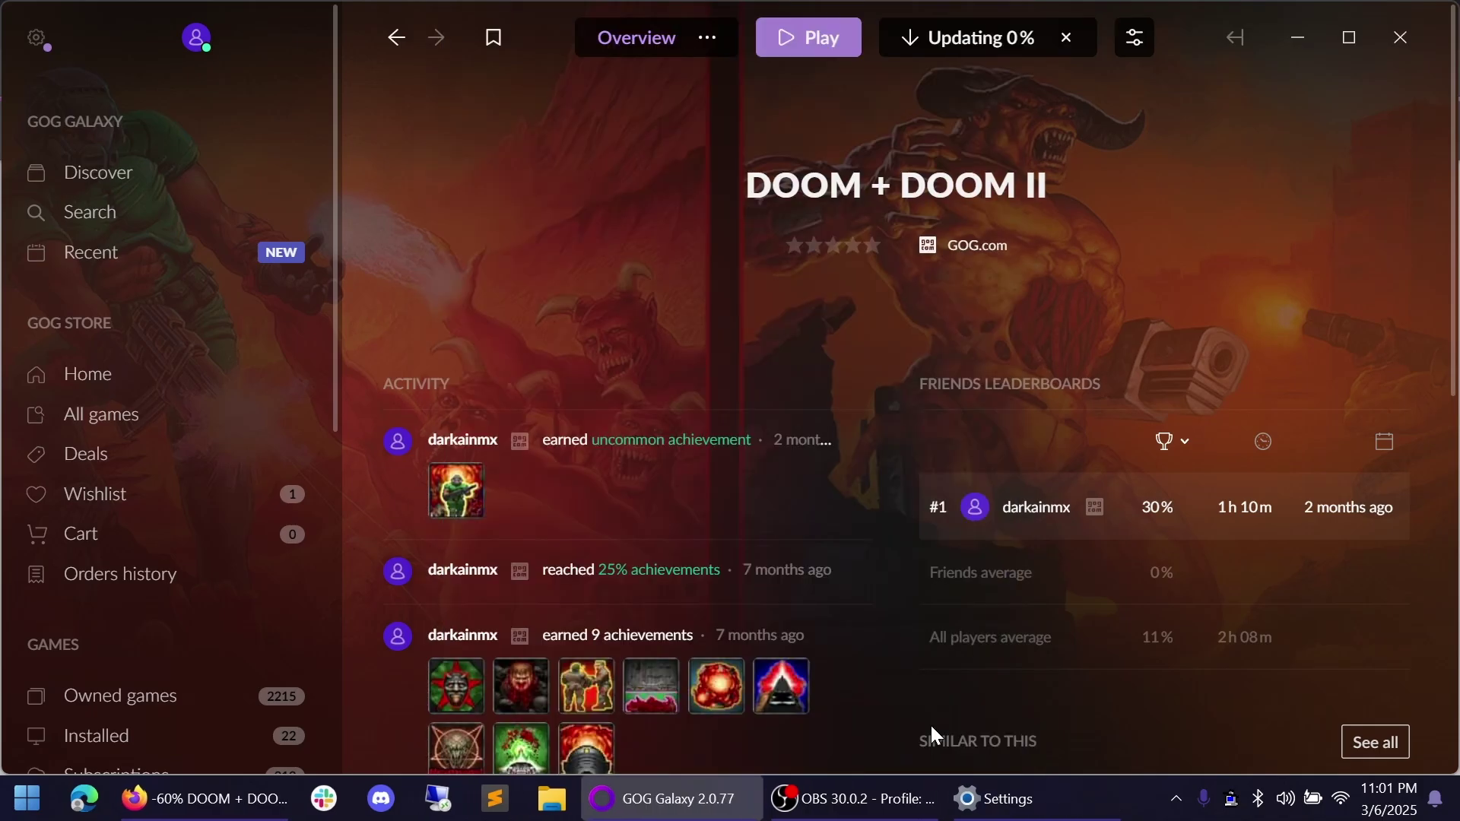
mouse_move(993, 50)
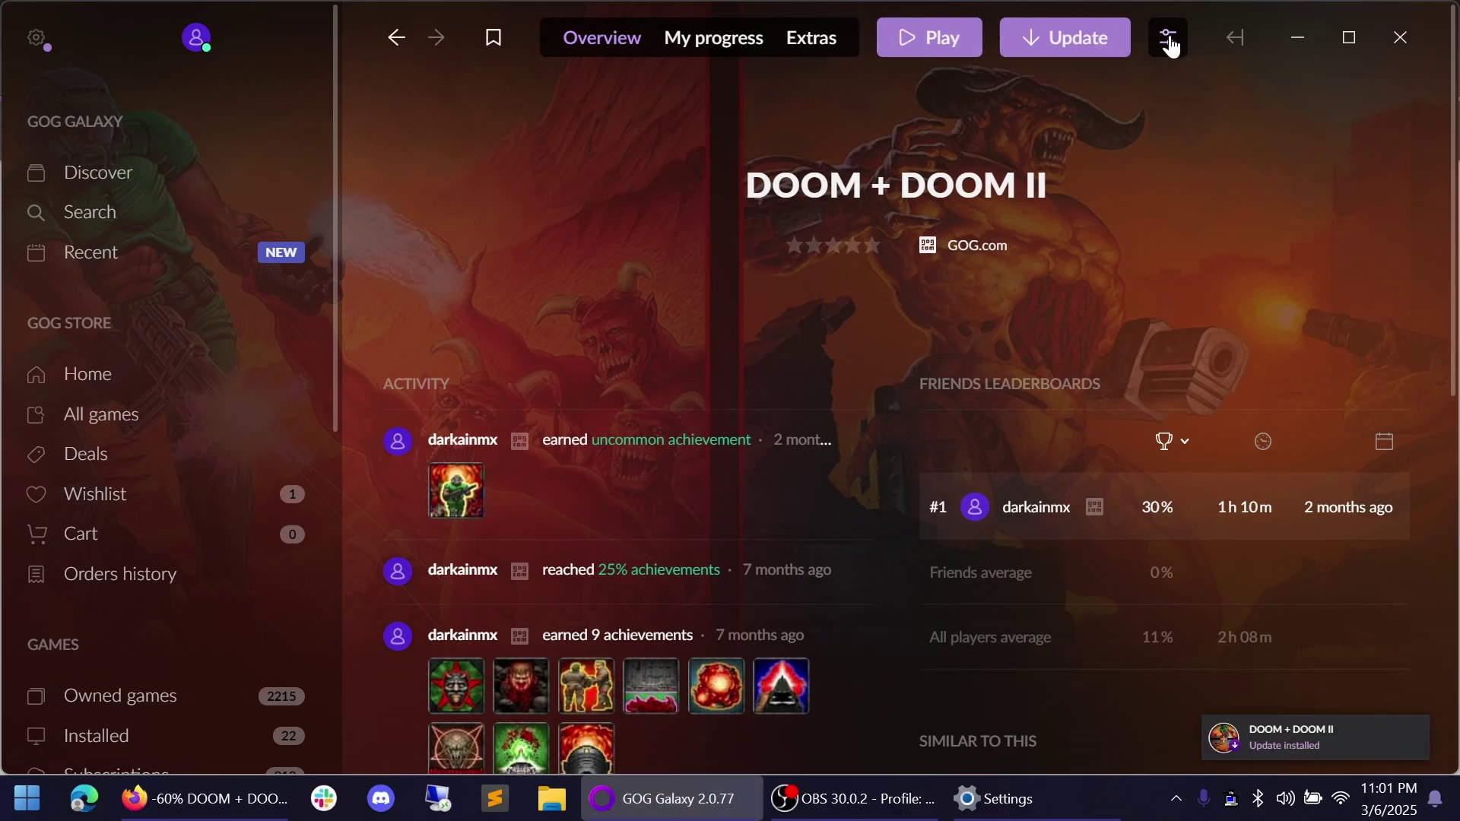
- Open the DOOM + DOOM II install folder and select all 41 game files
click(1169, 41)
mouse_move(1194, 172)
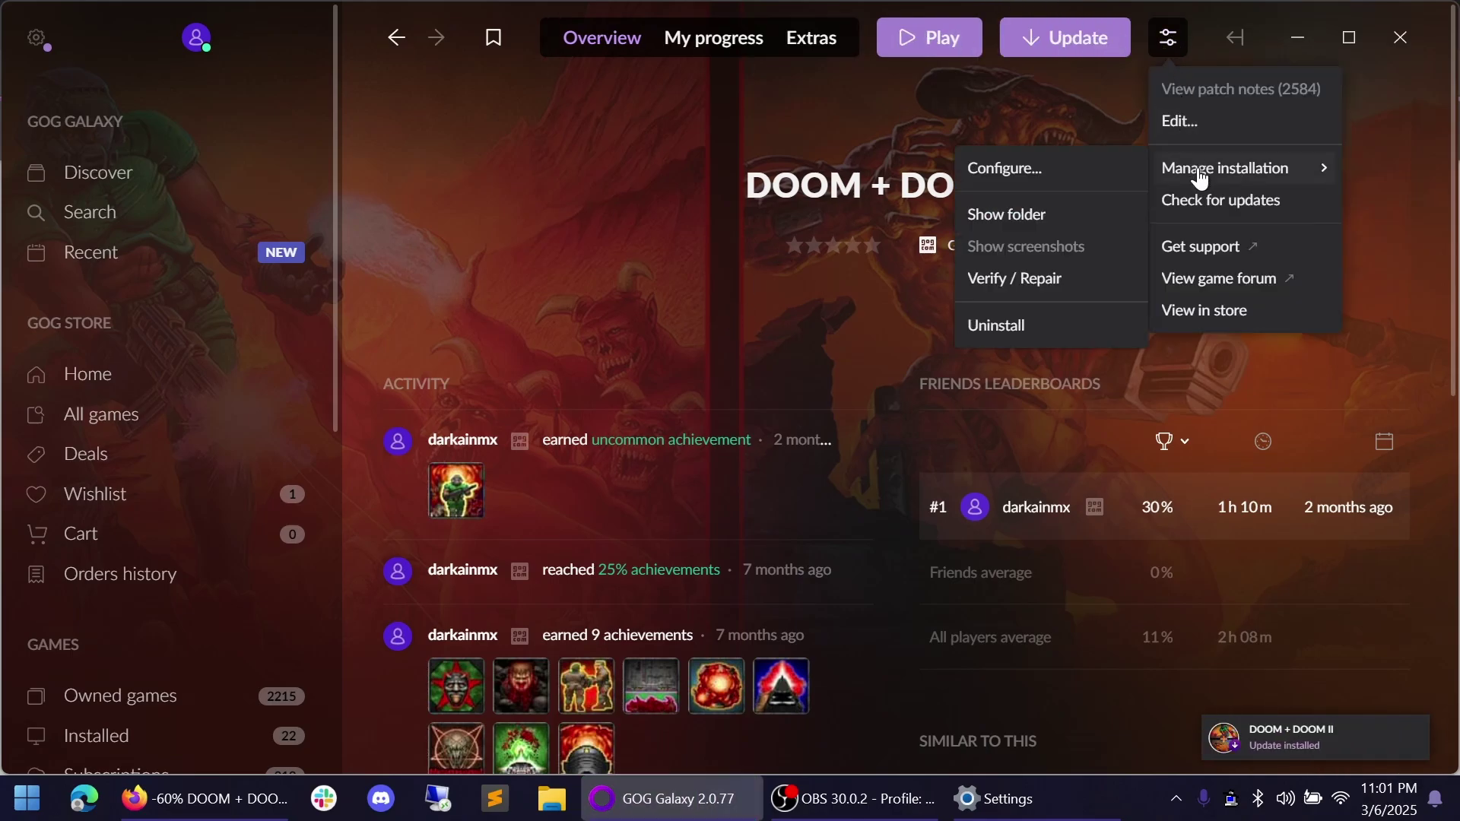
click(1065, 217)
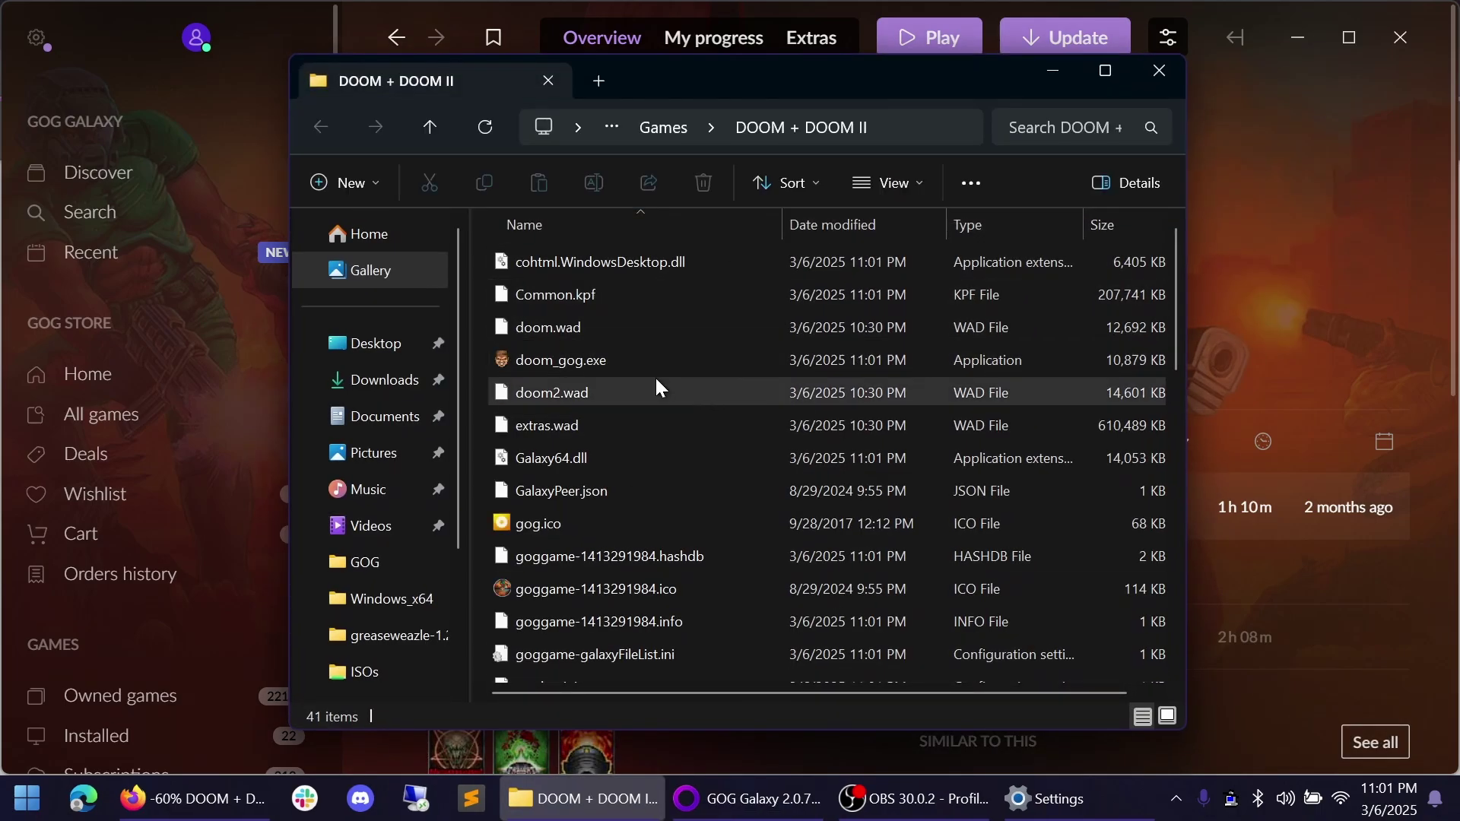
click(650, 377)
key(ctrl+a)
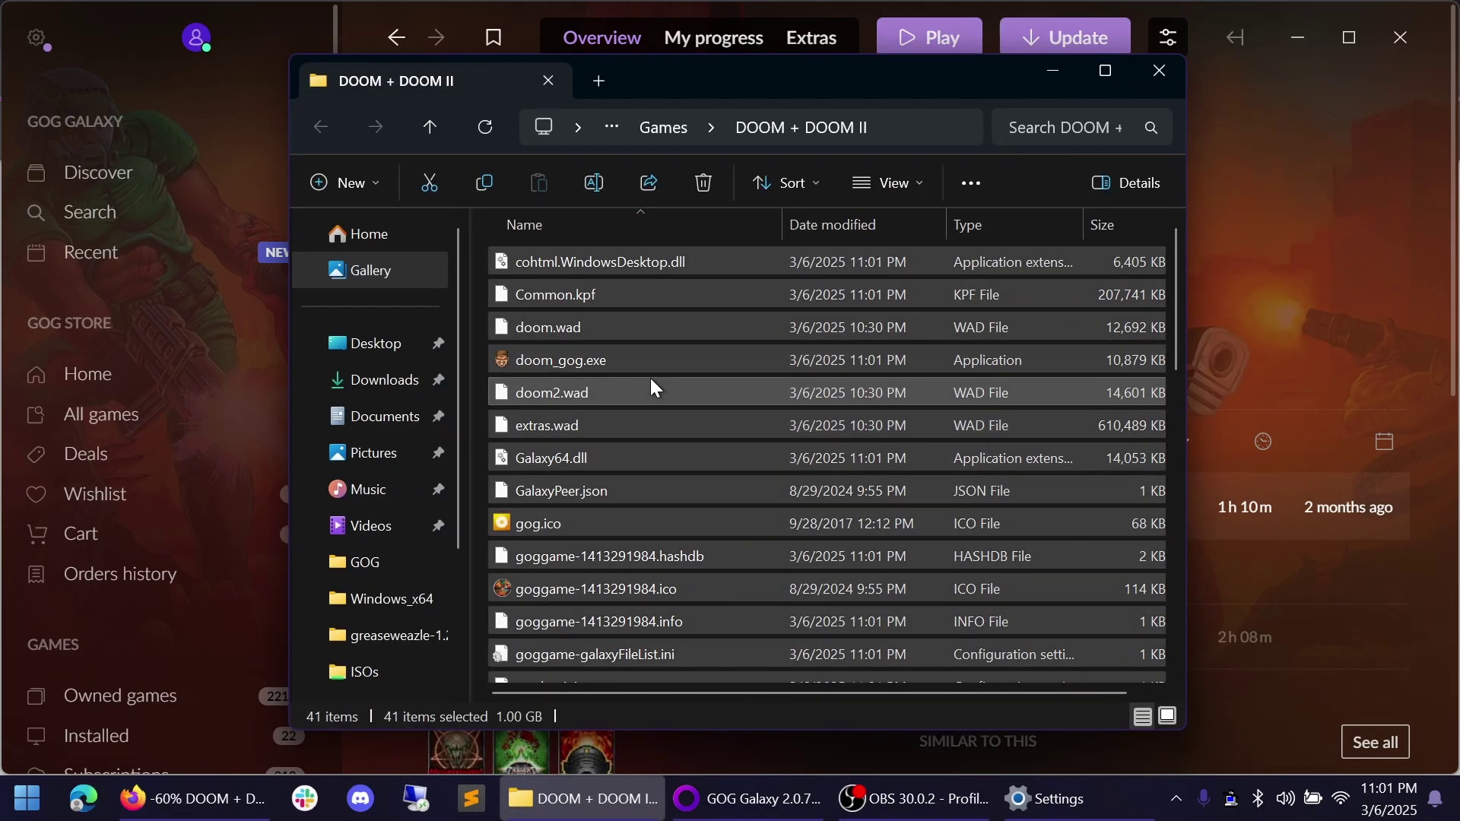
- Archive the files with 7-Zip into DOOM + DOOM II.zip using compression level 0 - Store
right_click(650, 389)
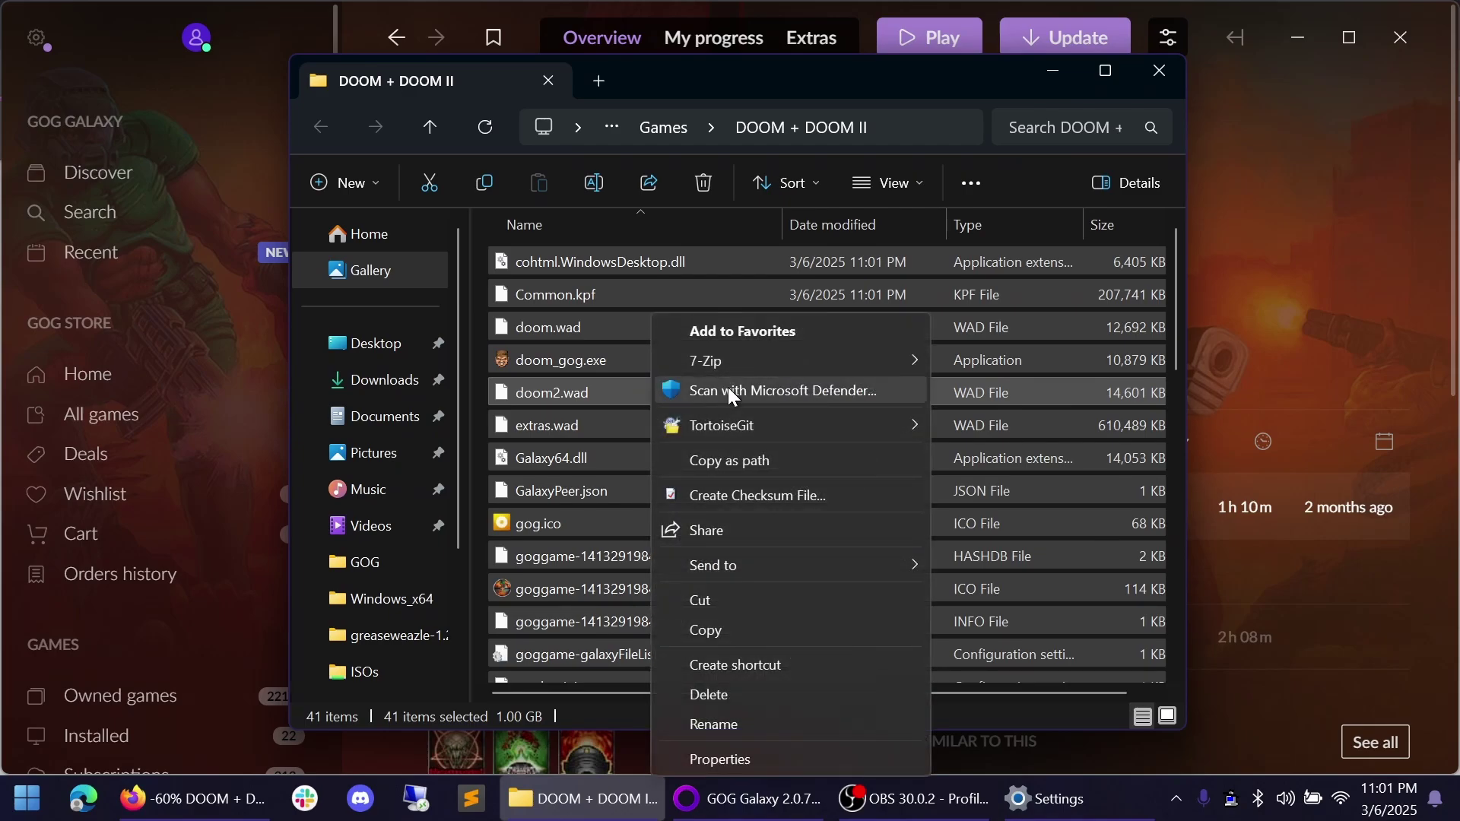
mouse_move(749, 358)
click(969, 362)
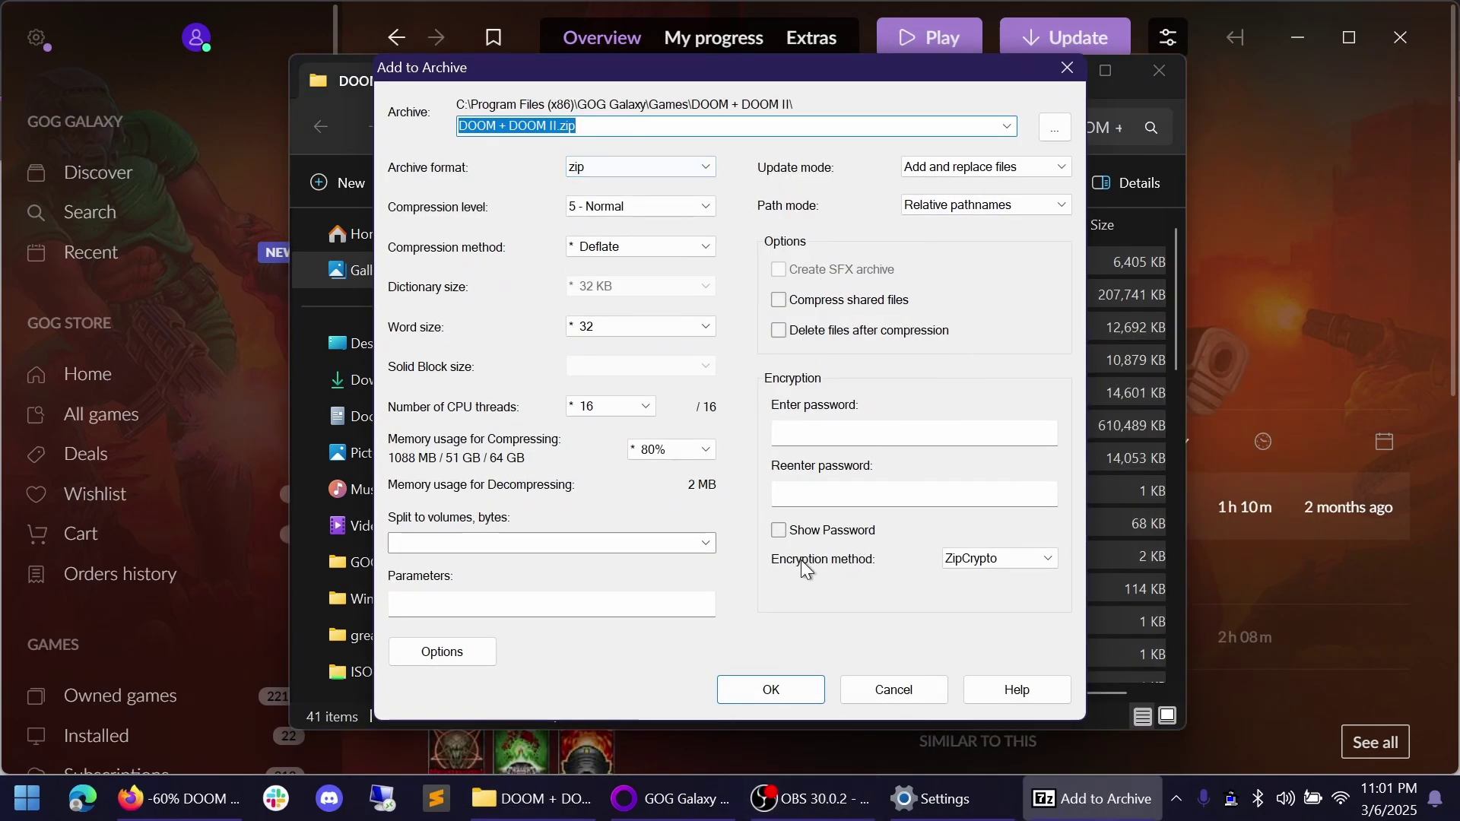
click(673, 204)
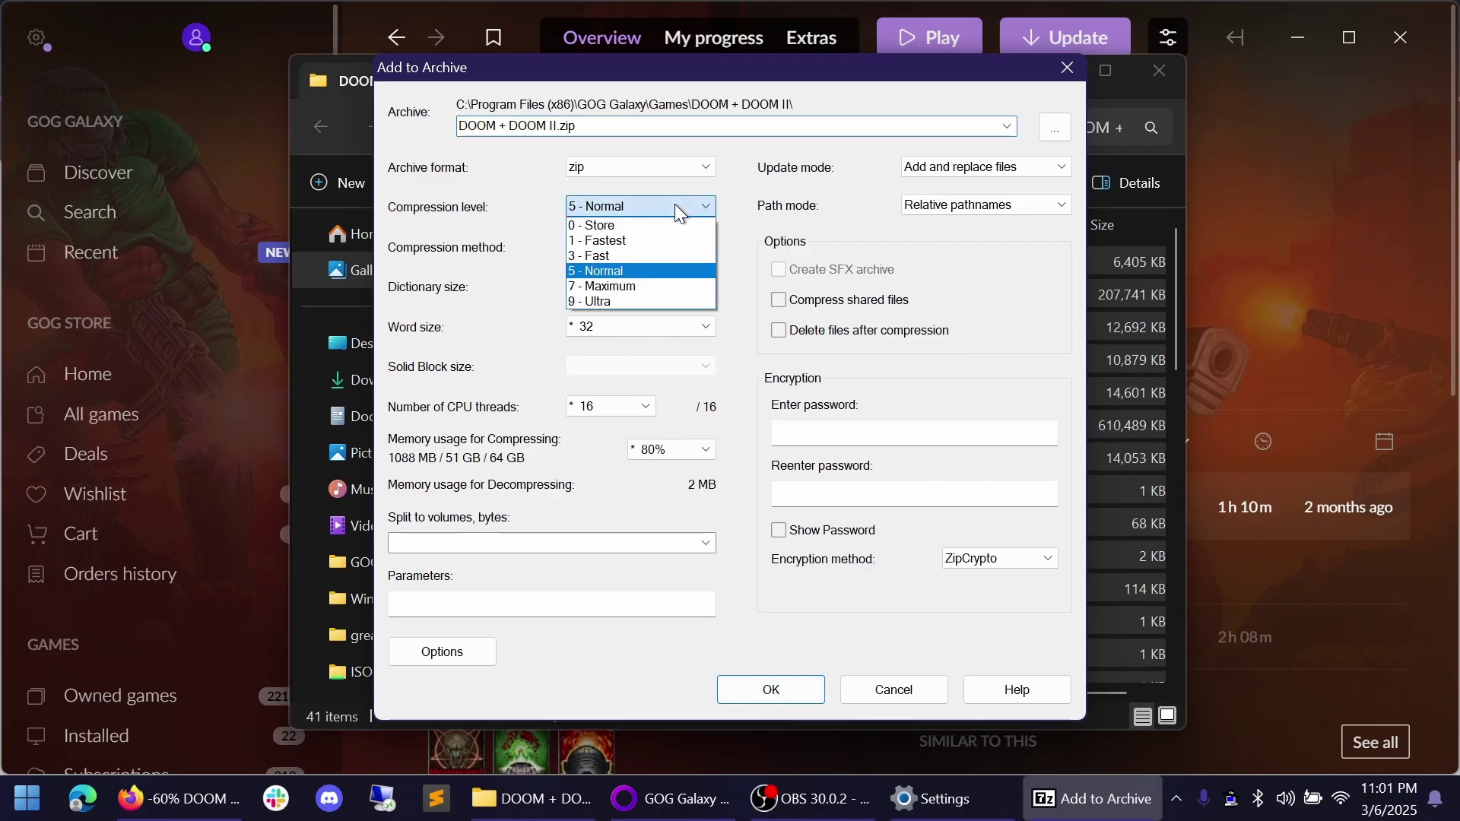
click(654, 224)
click(789, 681)
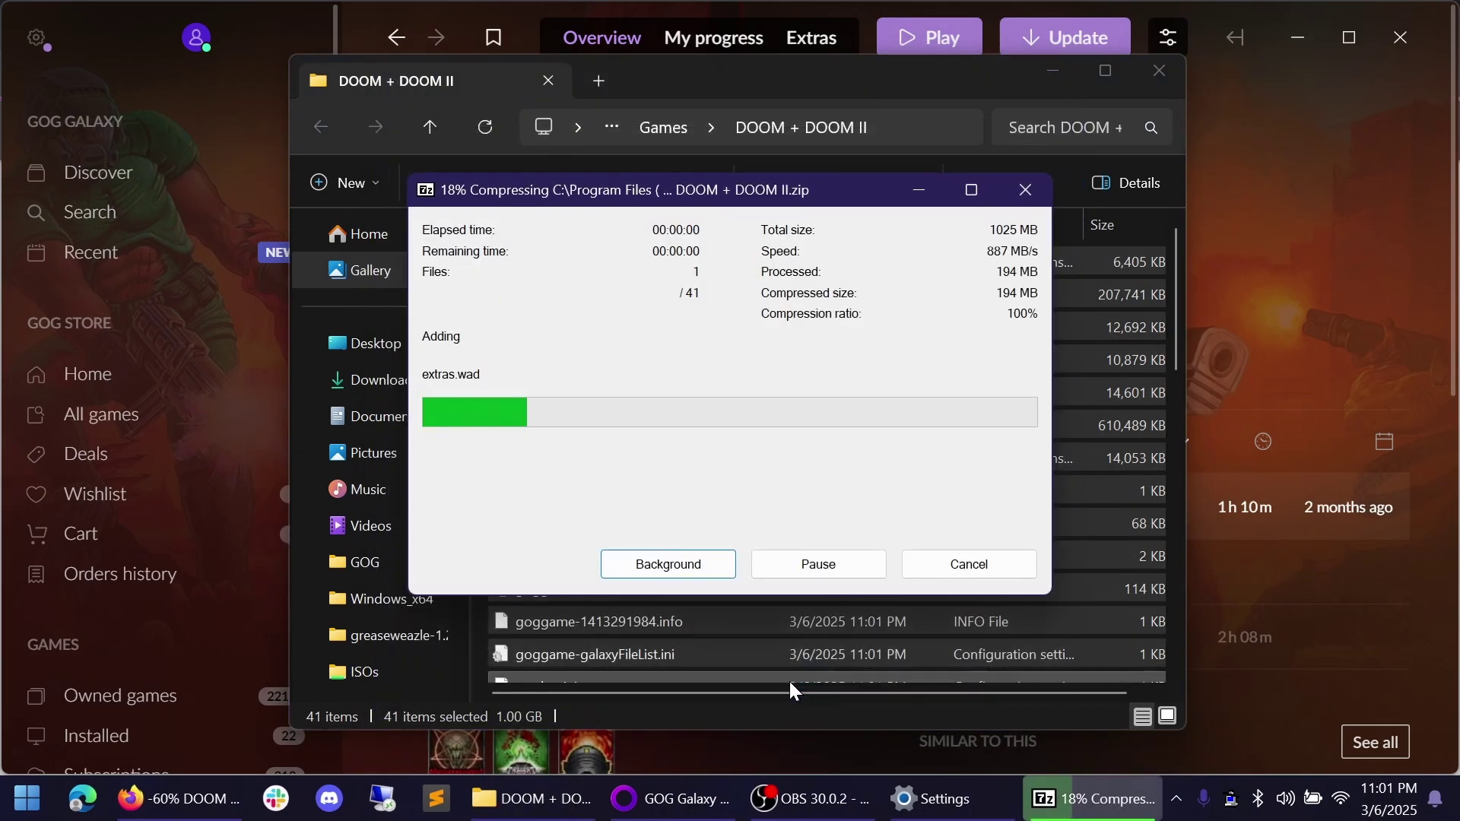
scroll(783, 494, down, 7)
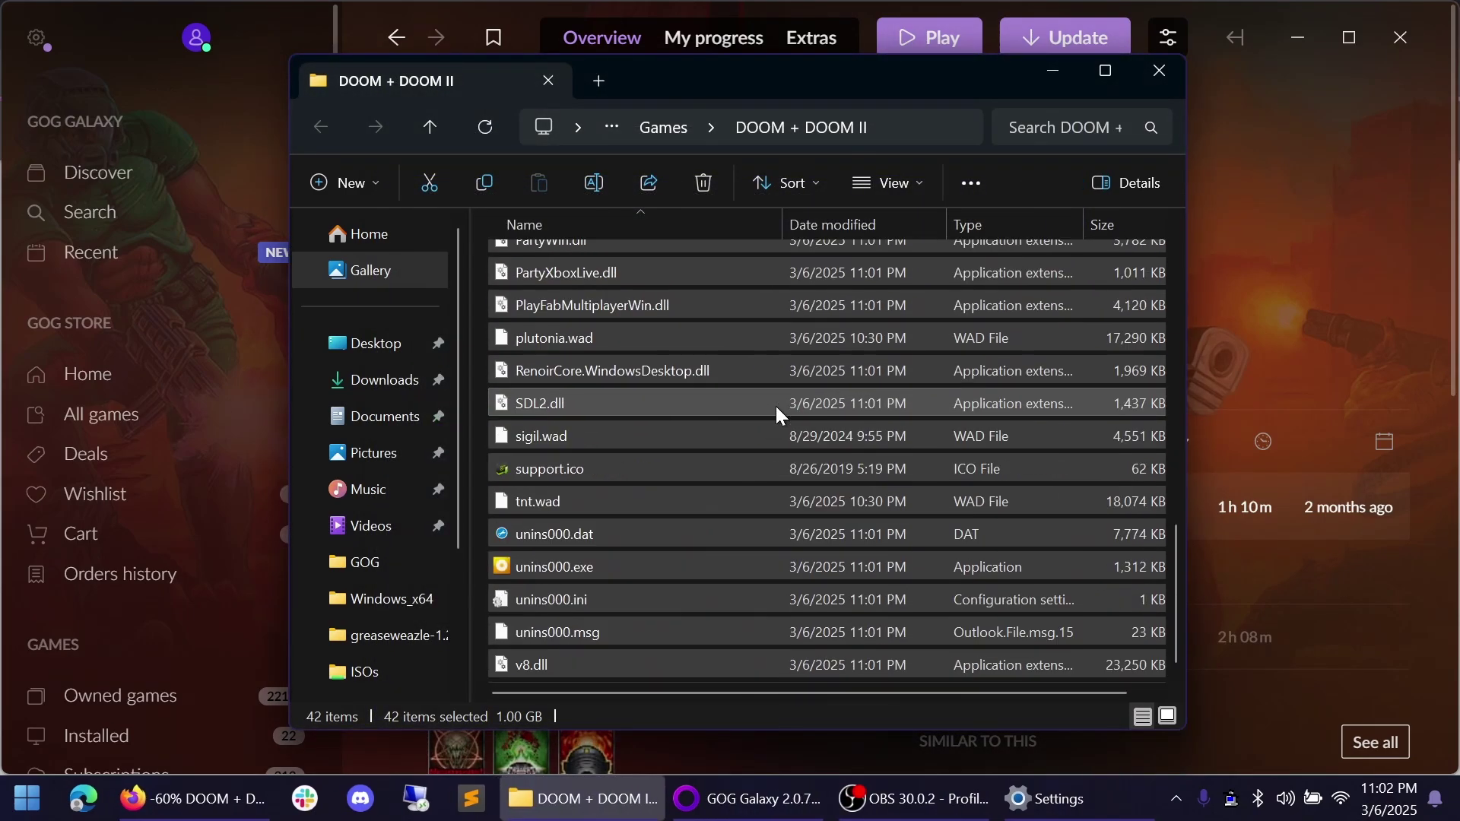
click(630, 681)
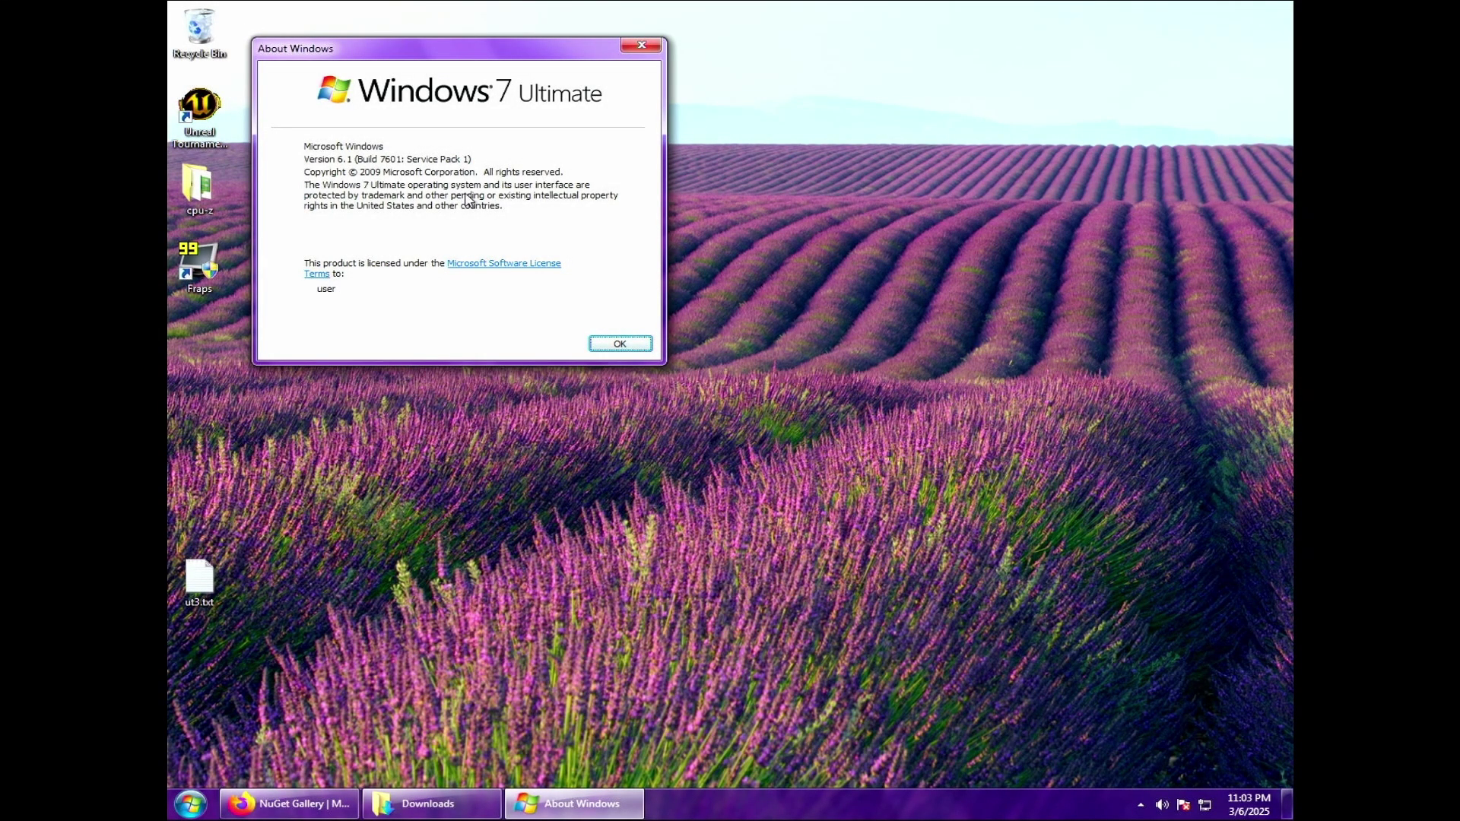
- Open DOOM + DOOM II.zip from the Downloads folder
click(384, 802)
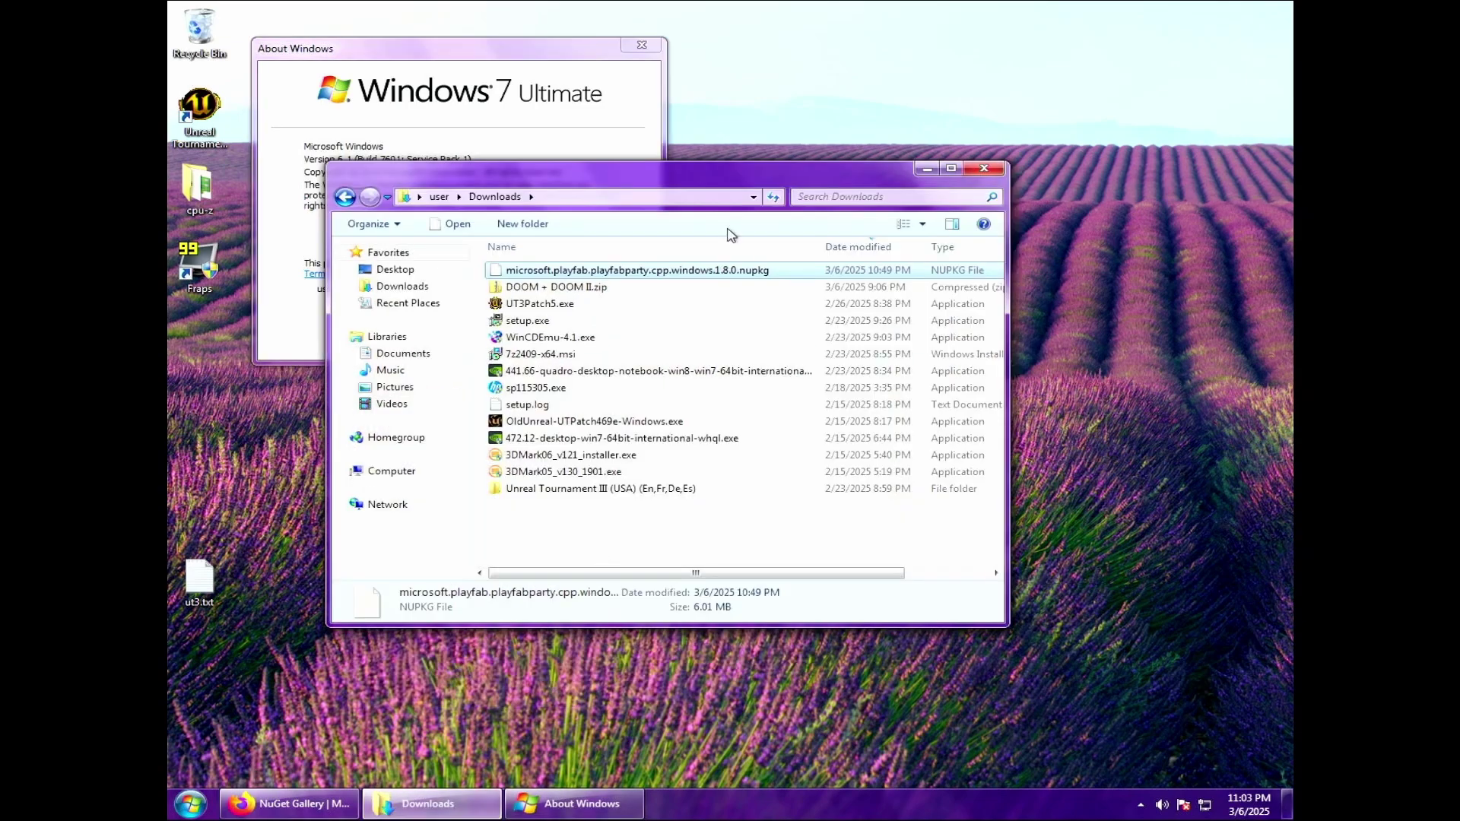
click(567, 295)
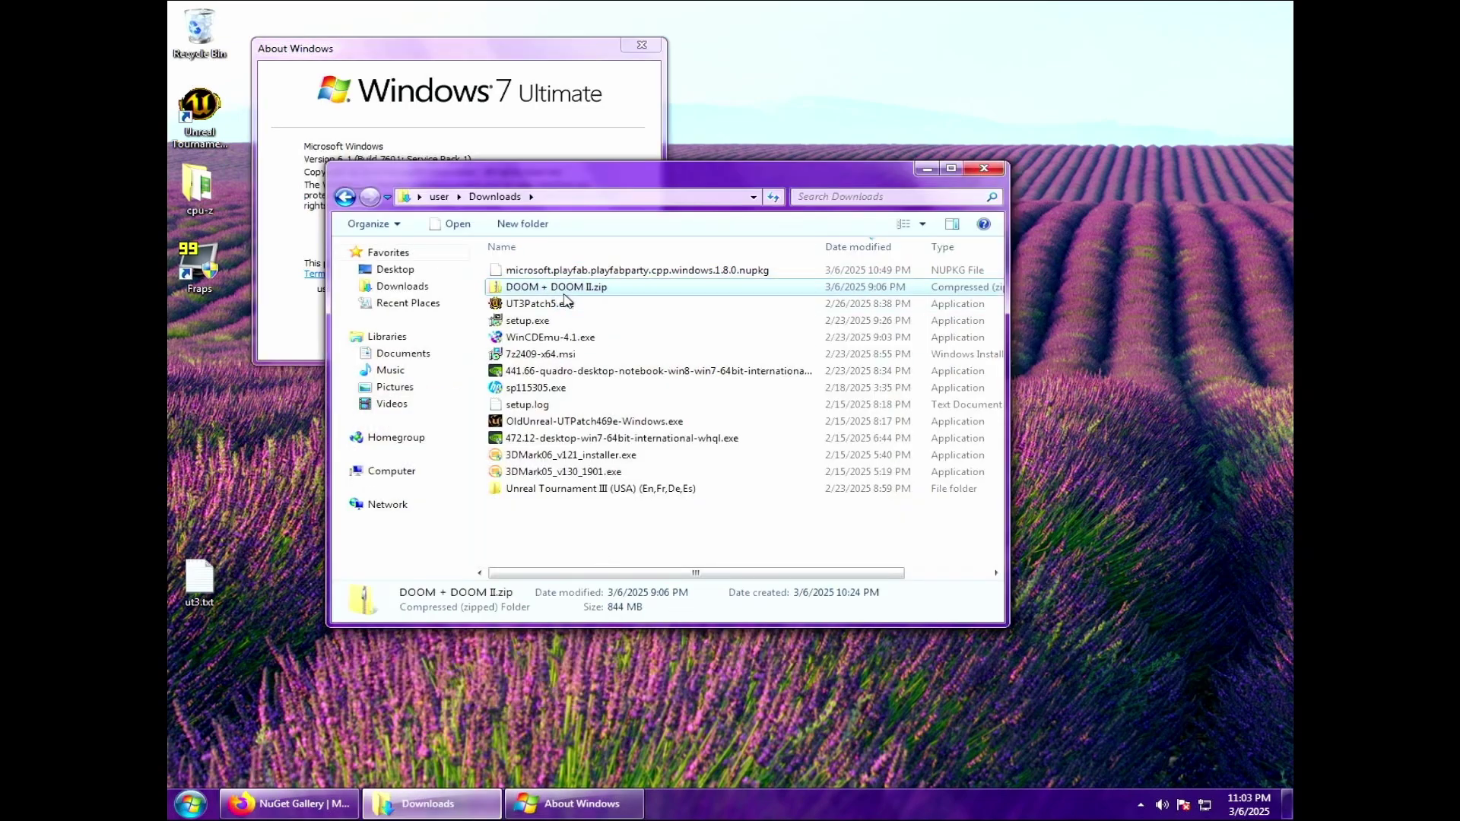
double_click(545, 296)
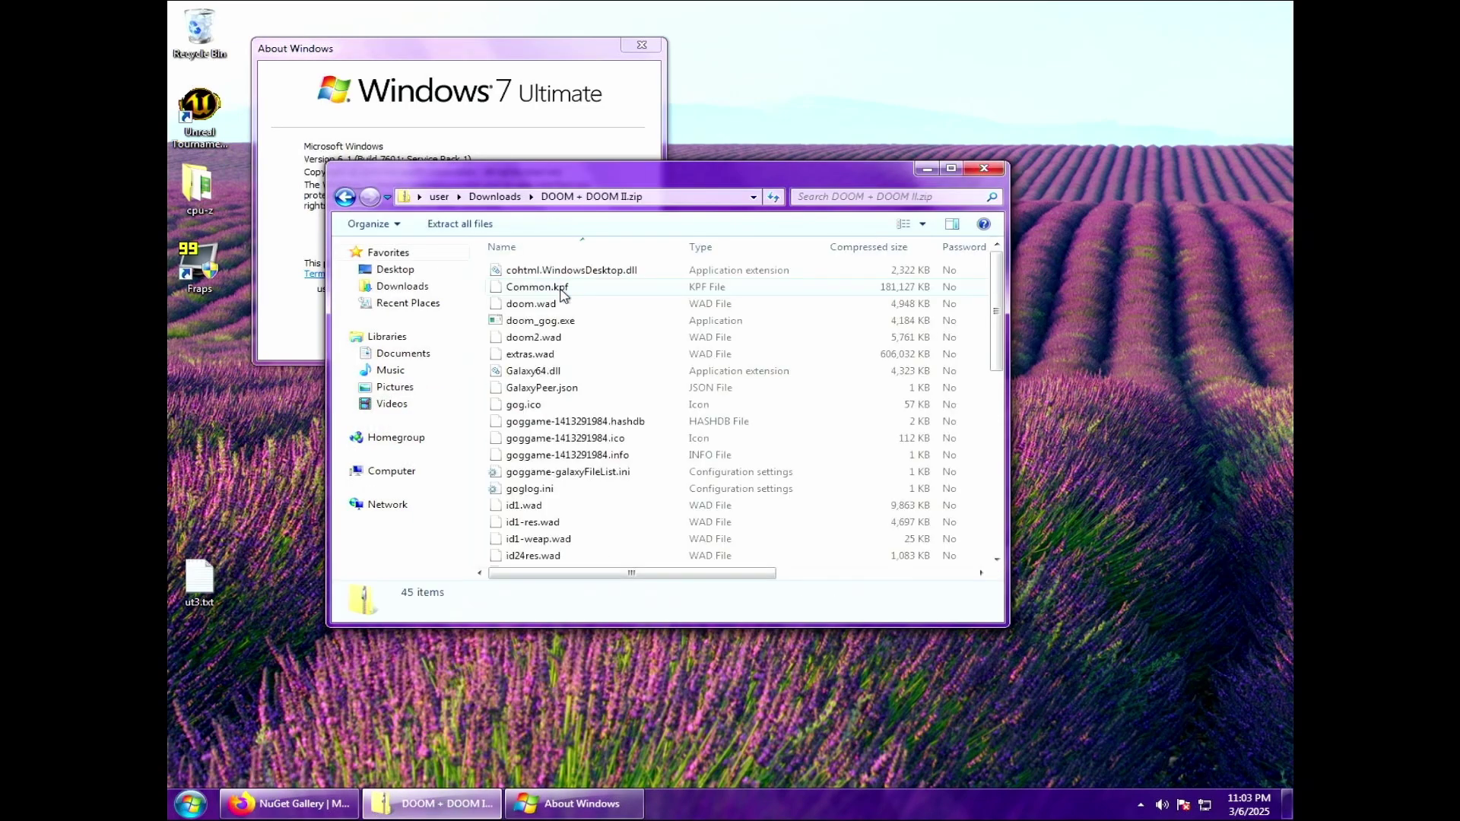
- Create a new desktop folder named DOOM and open it
right_click(241, 428)
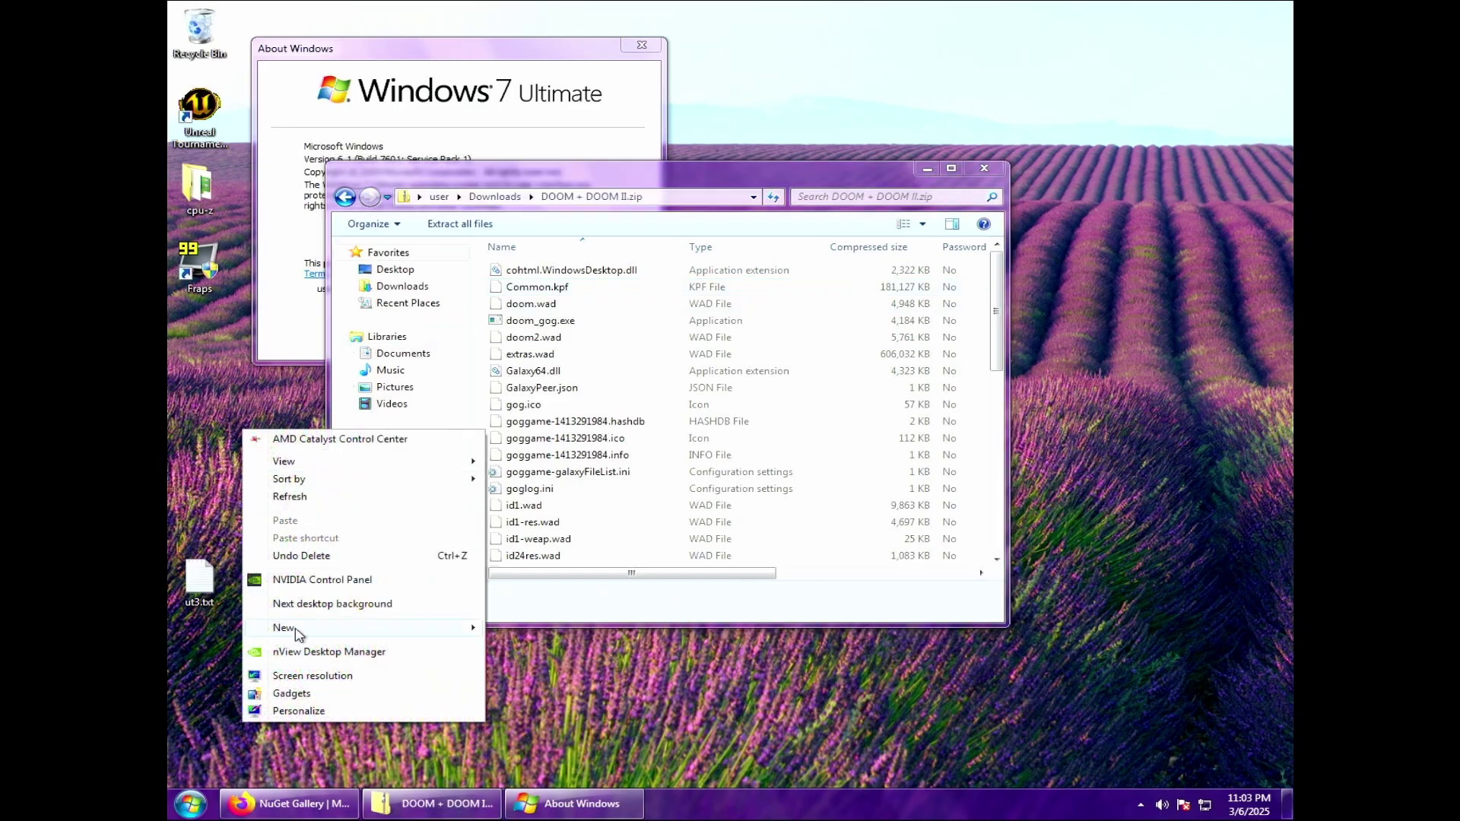
mouse_move(295, 629)
click(508, 628)
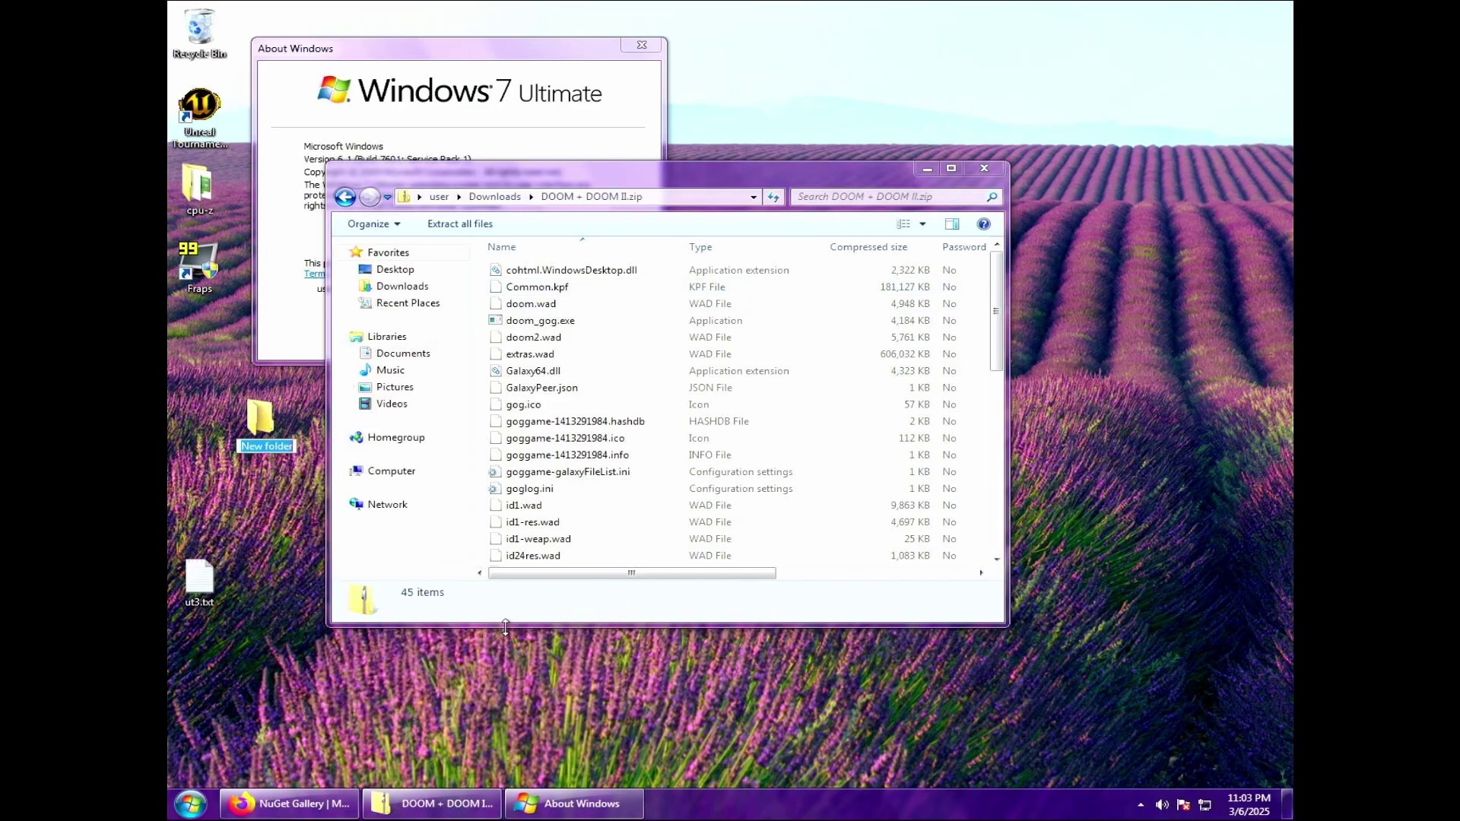
text(DOOM)
key(Return)
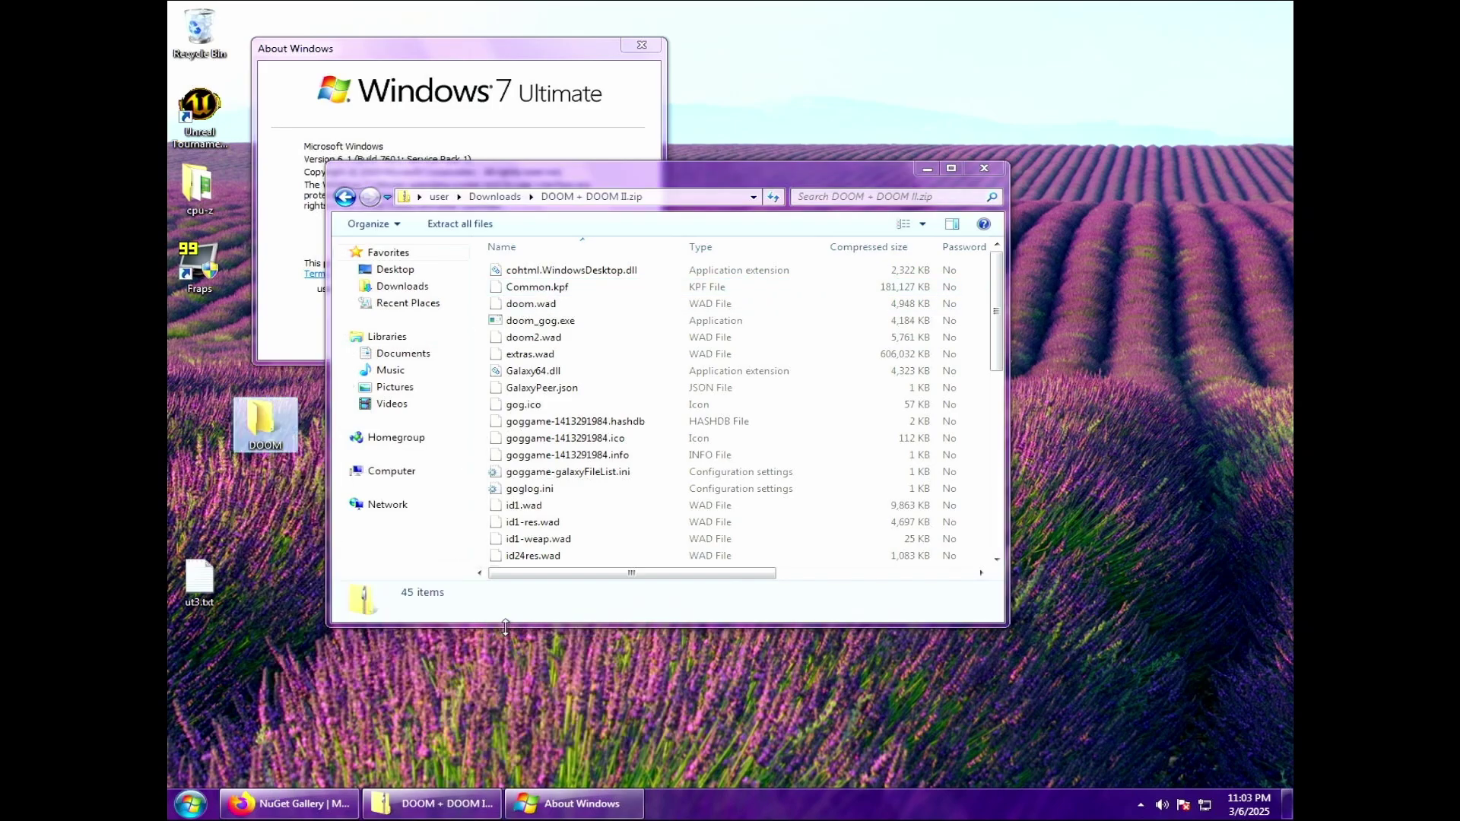
key(Return)
- Copy all 45 files from the zip into the DOOM folder and close About Windows
click(696, 186)
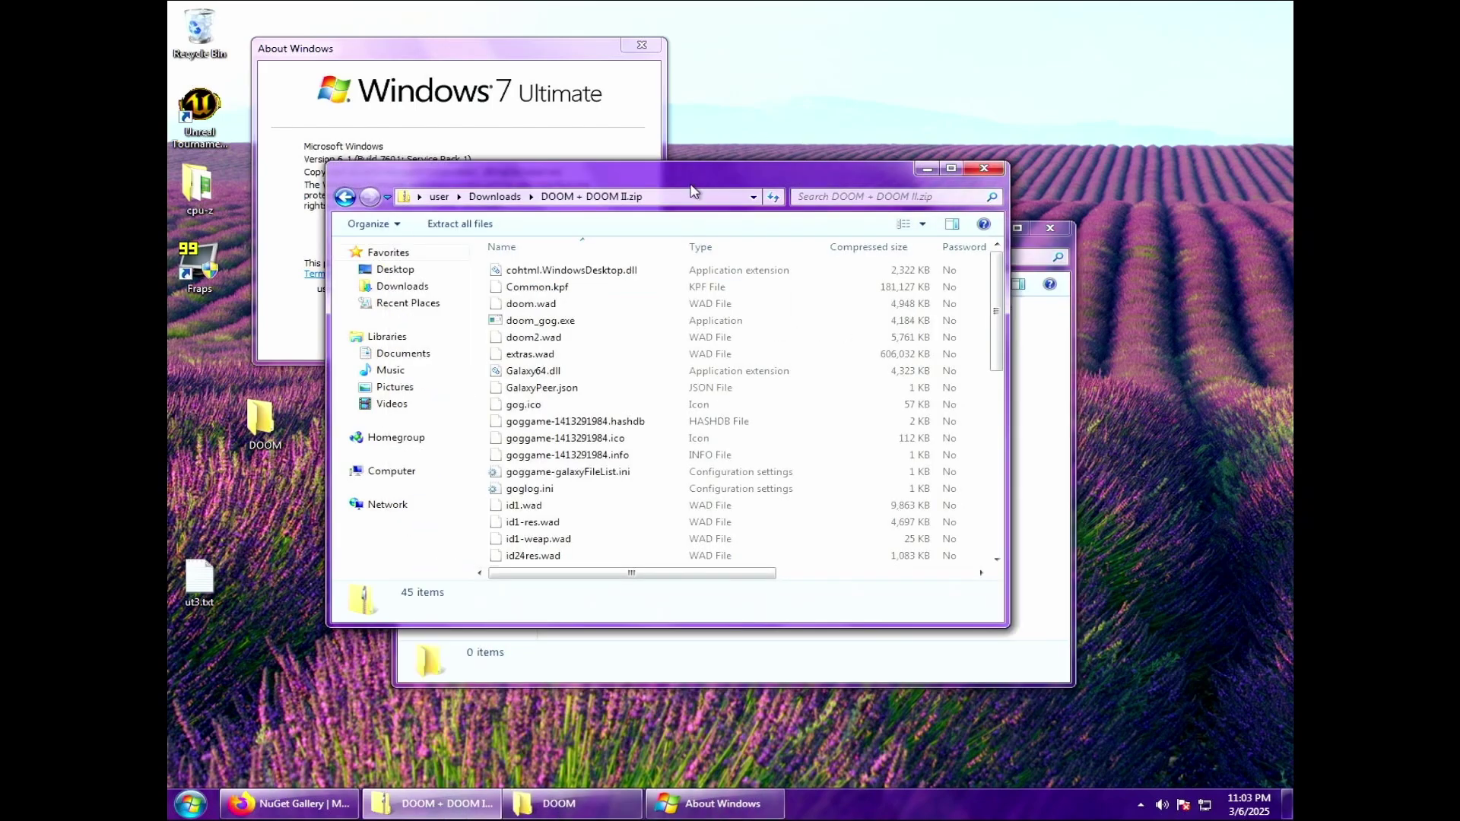
key(ctrl+a)
drag(554, 320, 1038, 401)
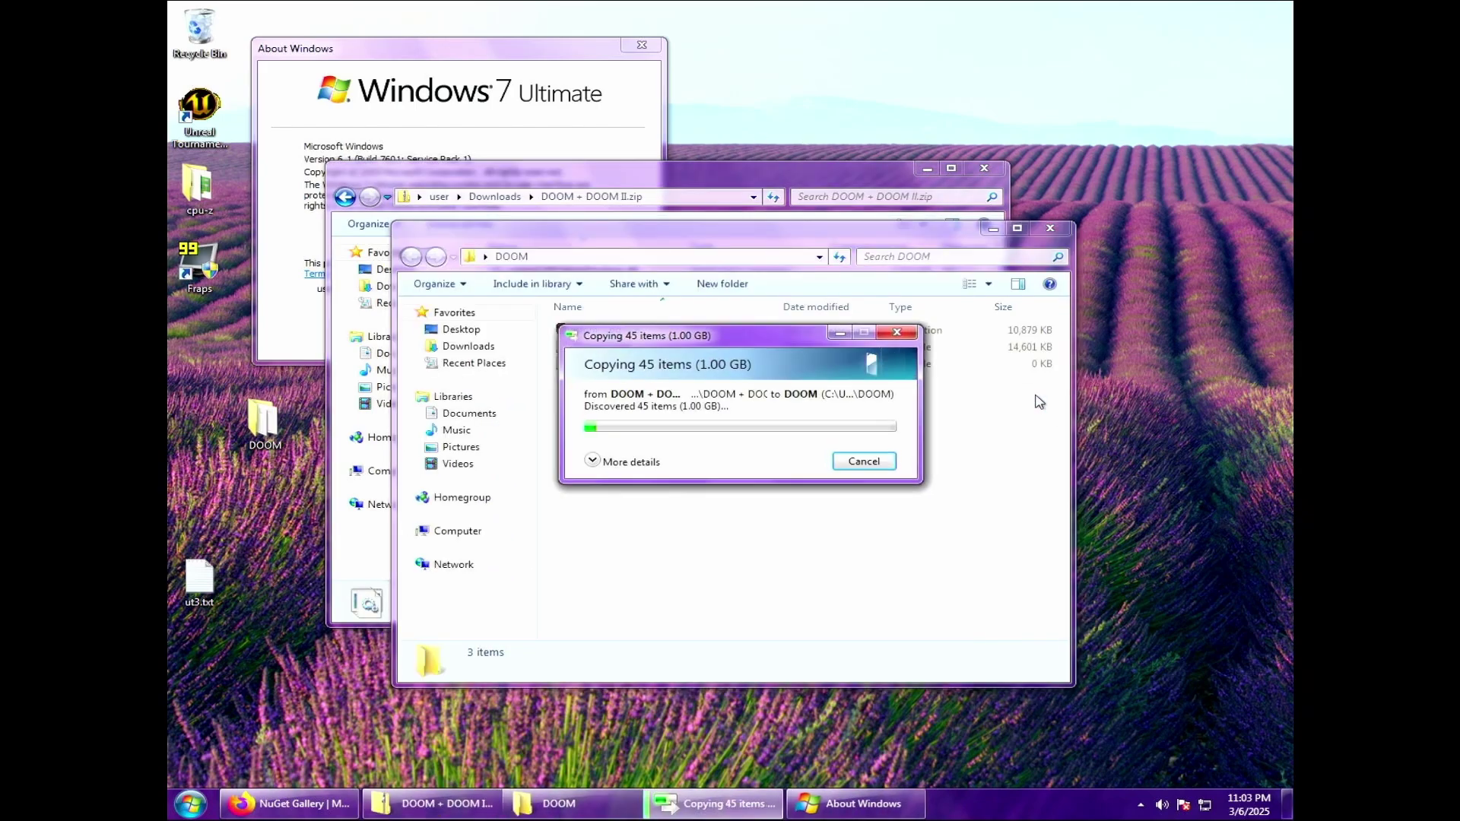
click(592, 461)
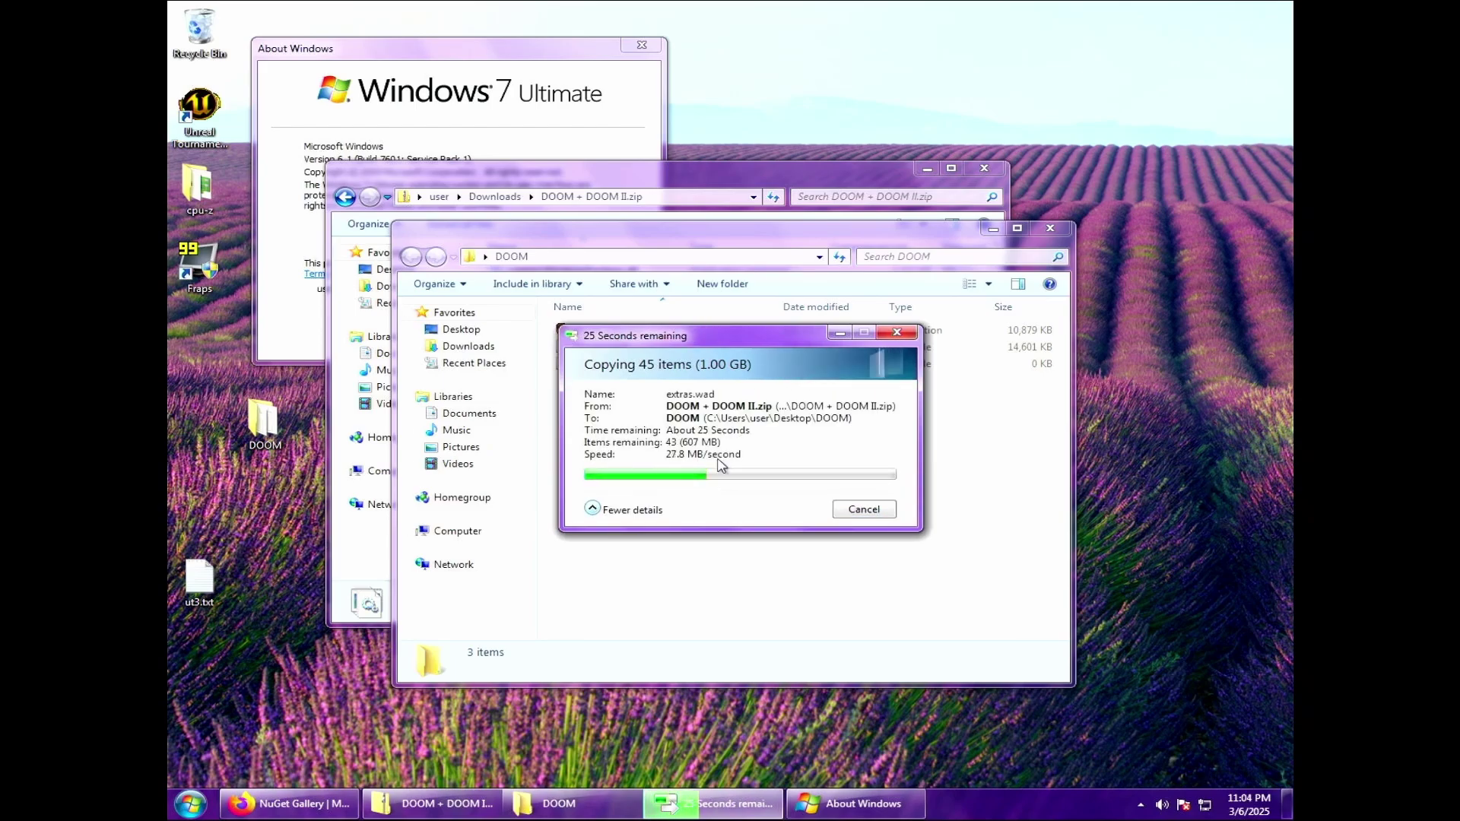
click(642, 45)
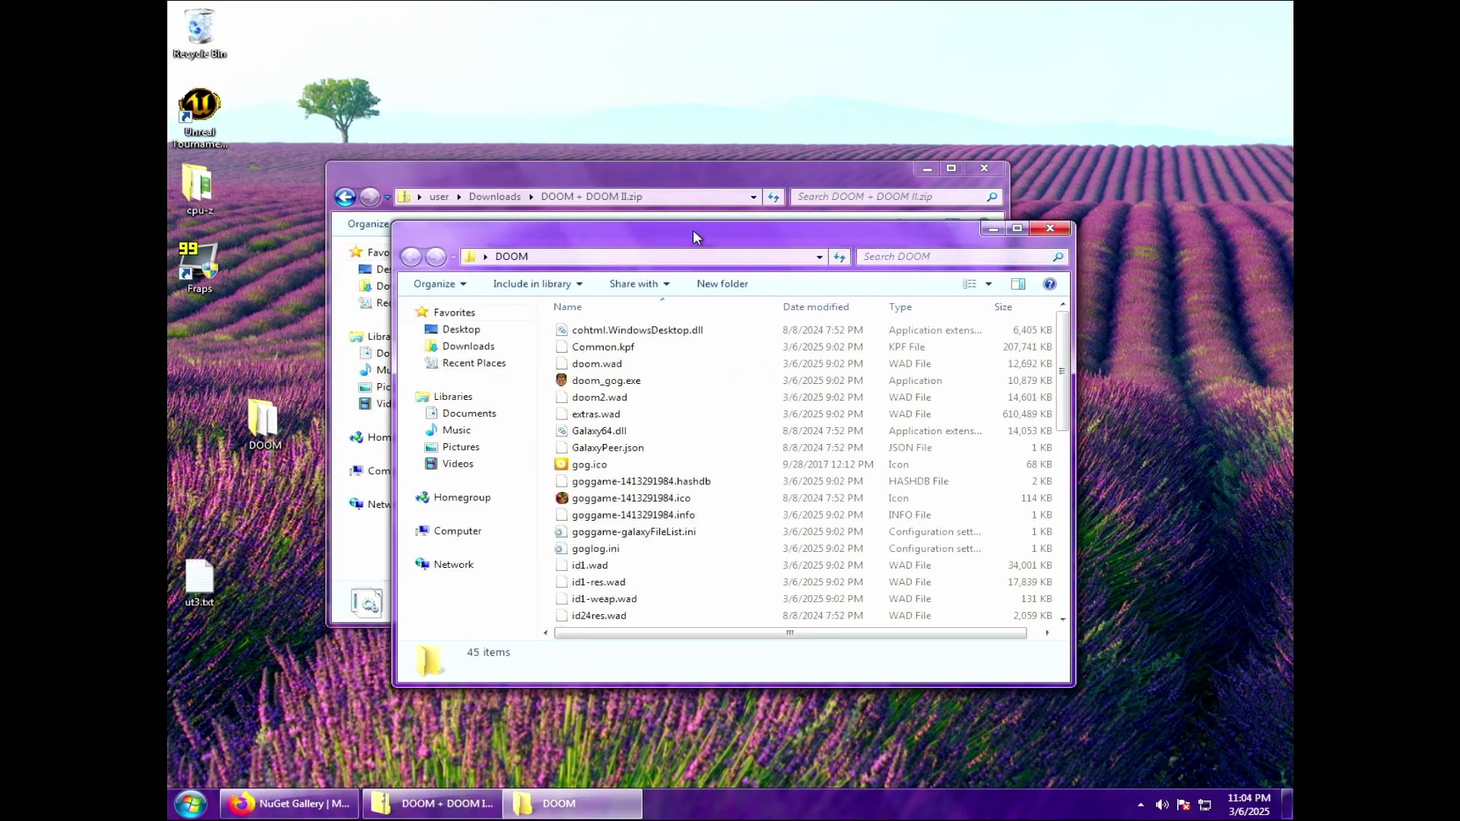
- Close the zip window, run doom_gog.exe, and dismiss the missing api-ms-win-eventing DLL error
click(983, 168)
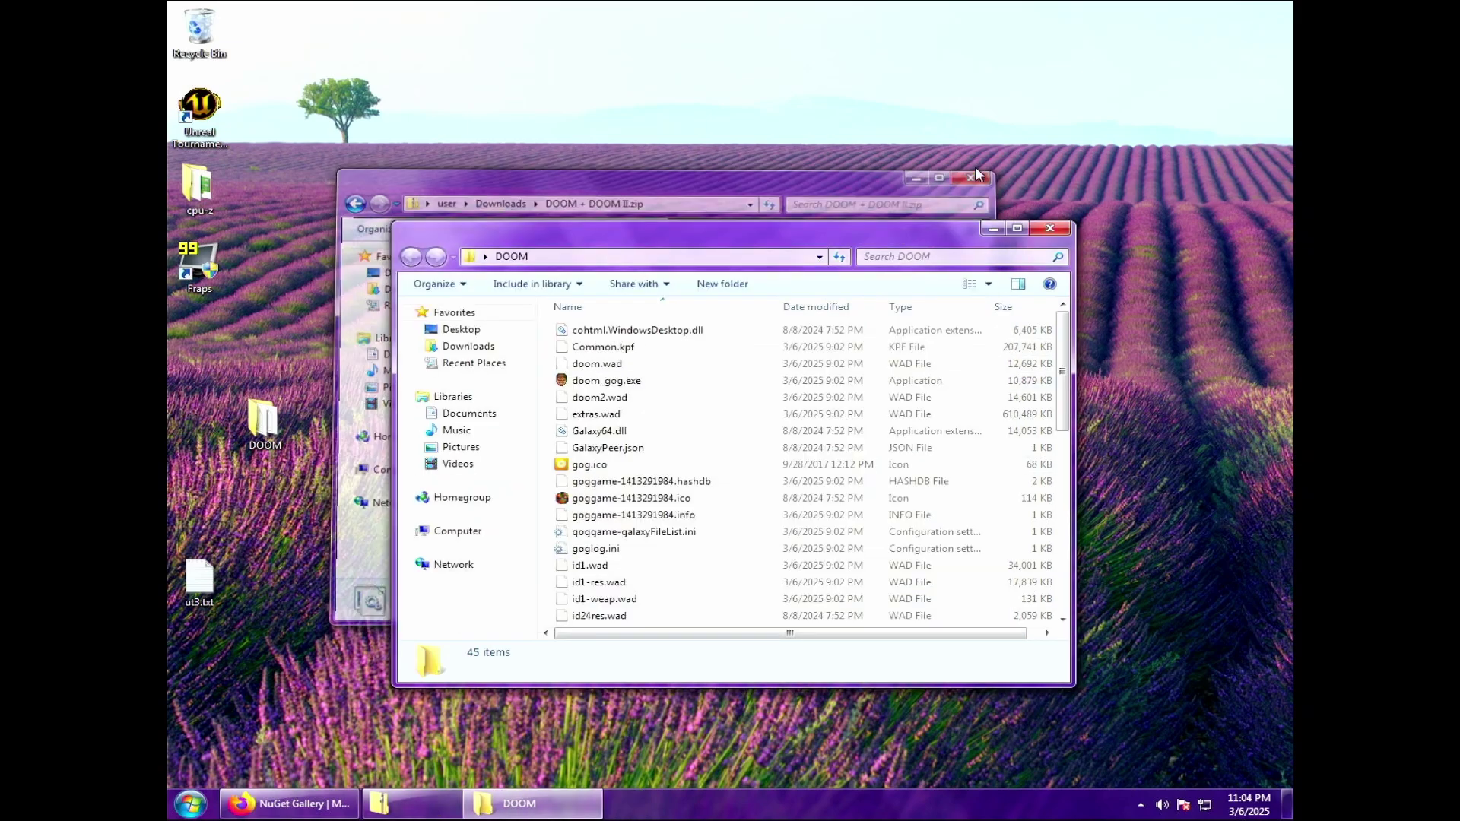
double_click(601, 385)
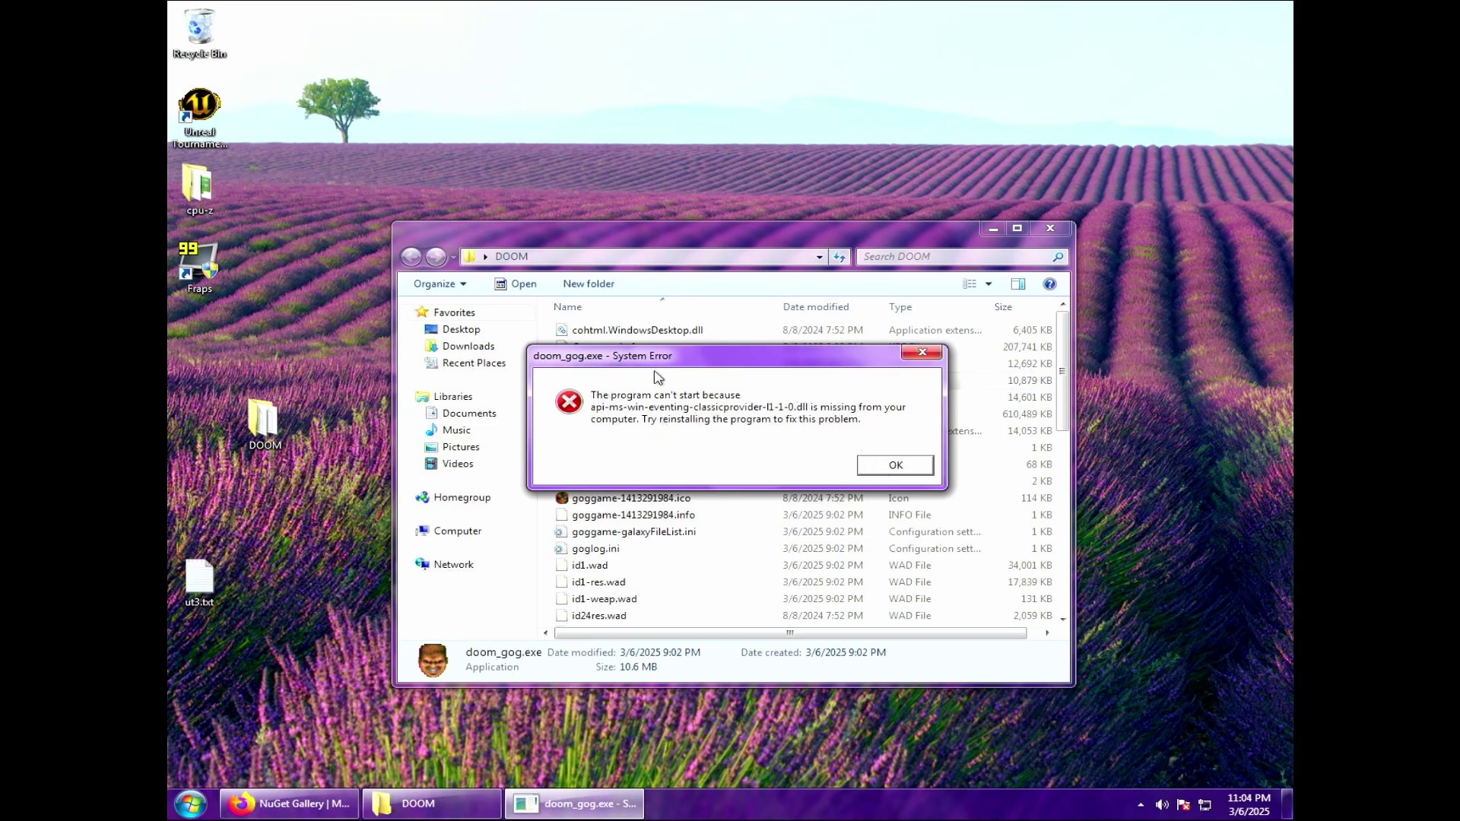
click(895, 465)
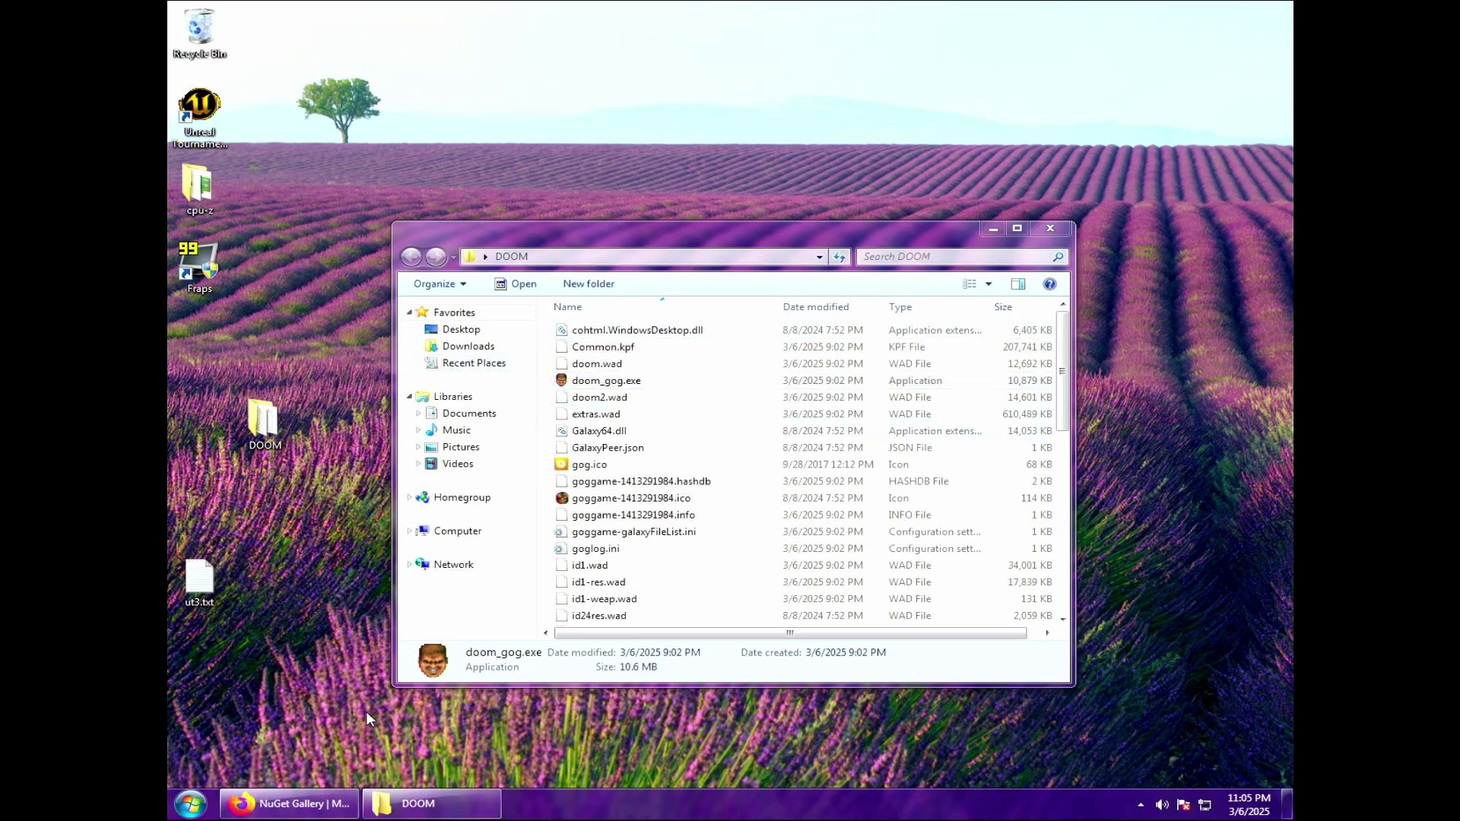
click(316, 801)
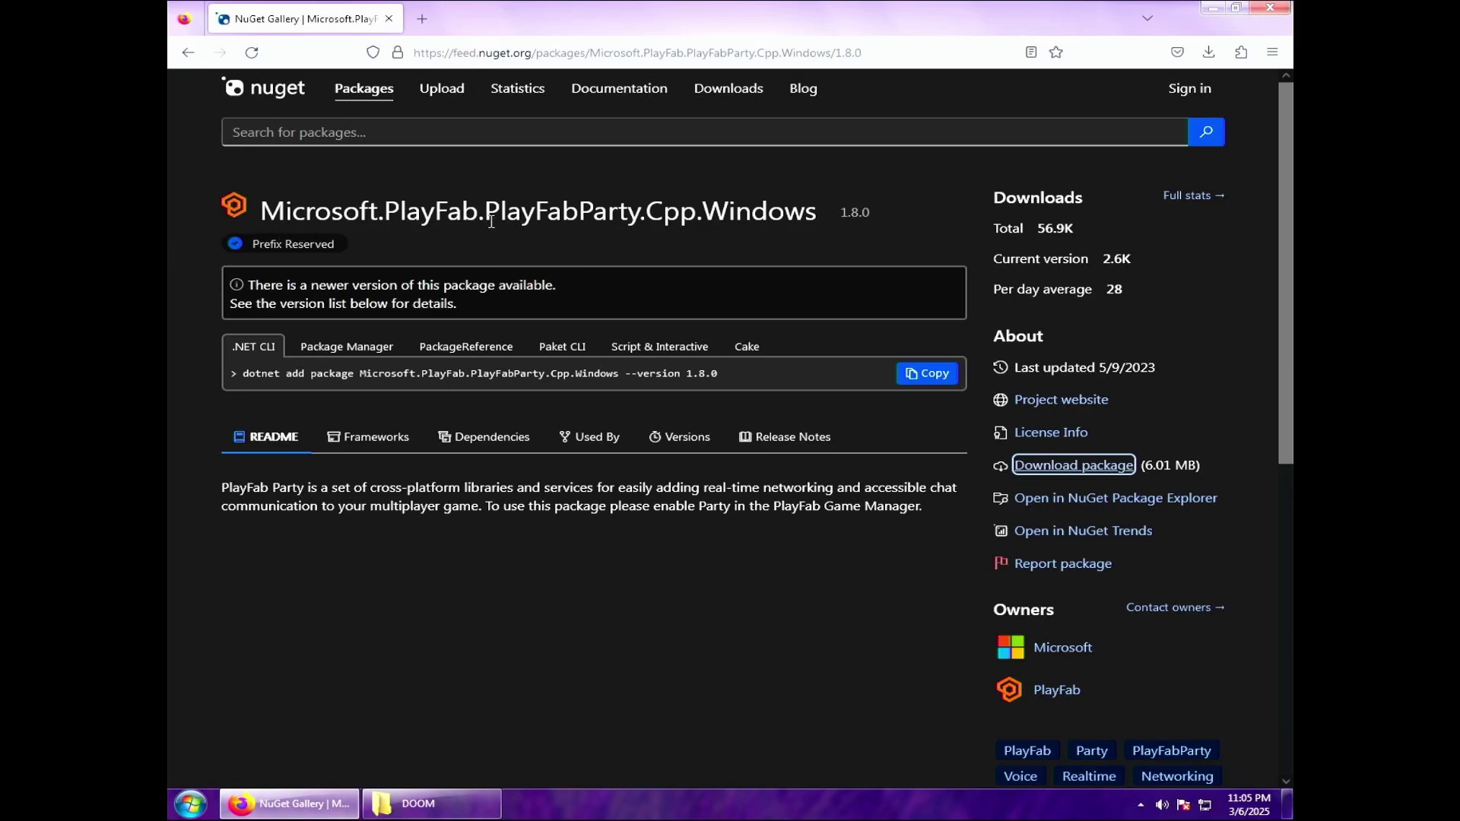
- Go to the Downloads folder and select microsoft.playfab.playfabparty.cpp.windows.1.8.0.nupkg
click(840, 215)
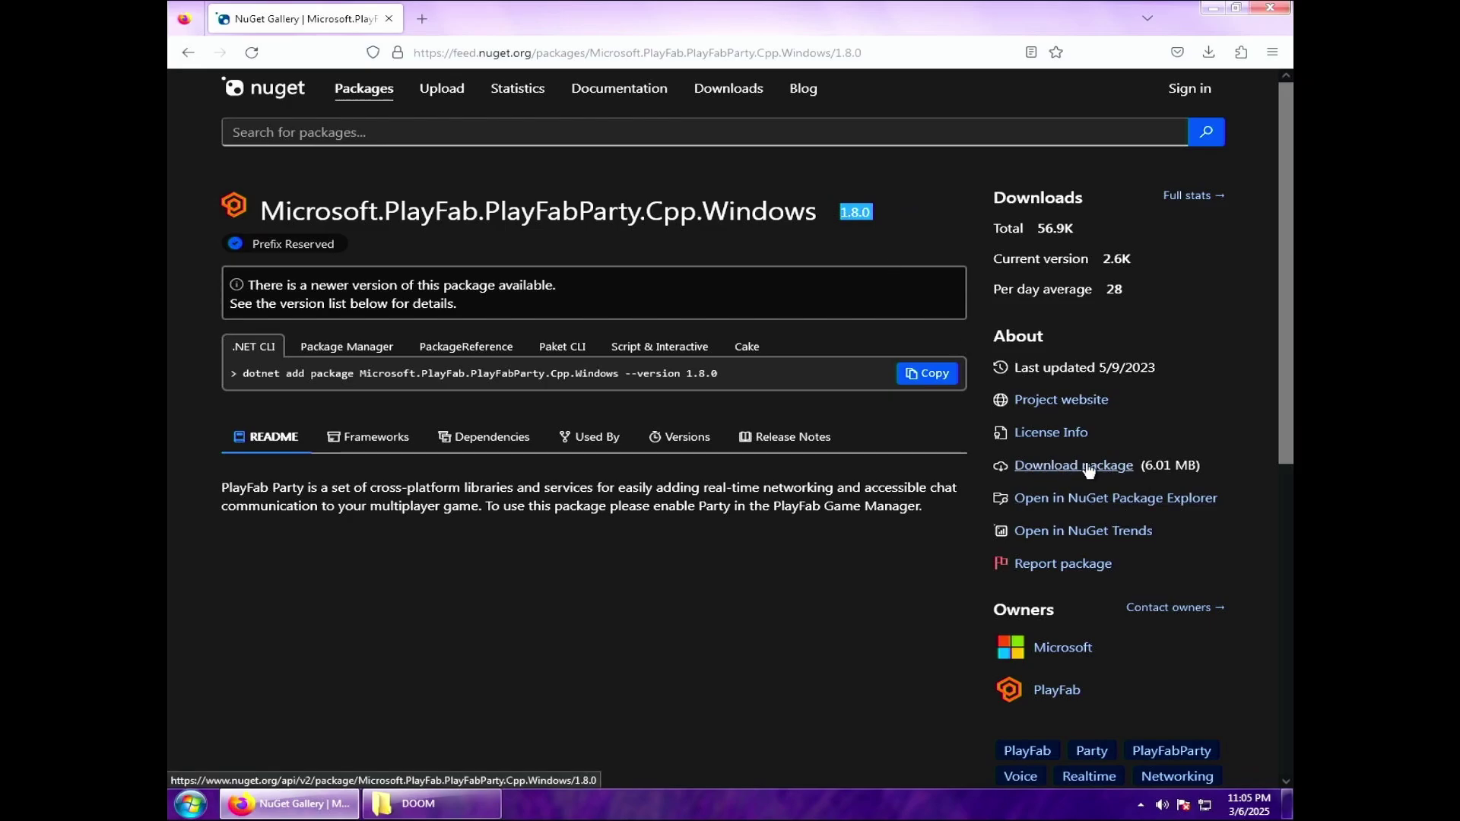
key(super)
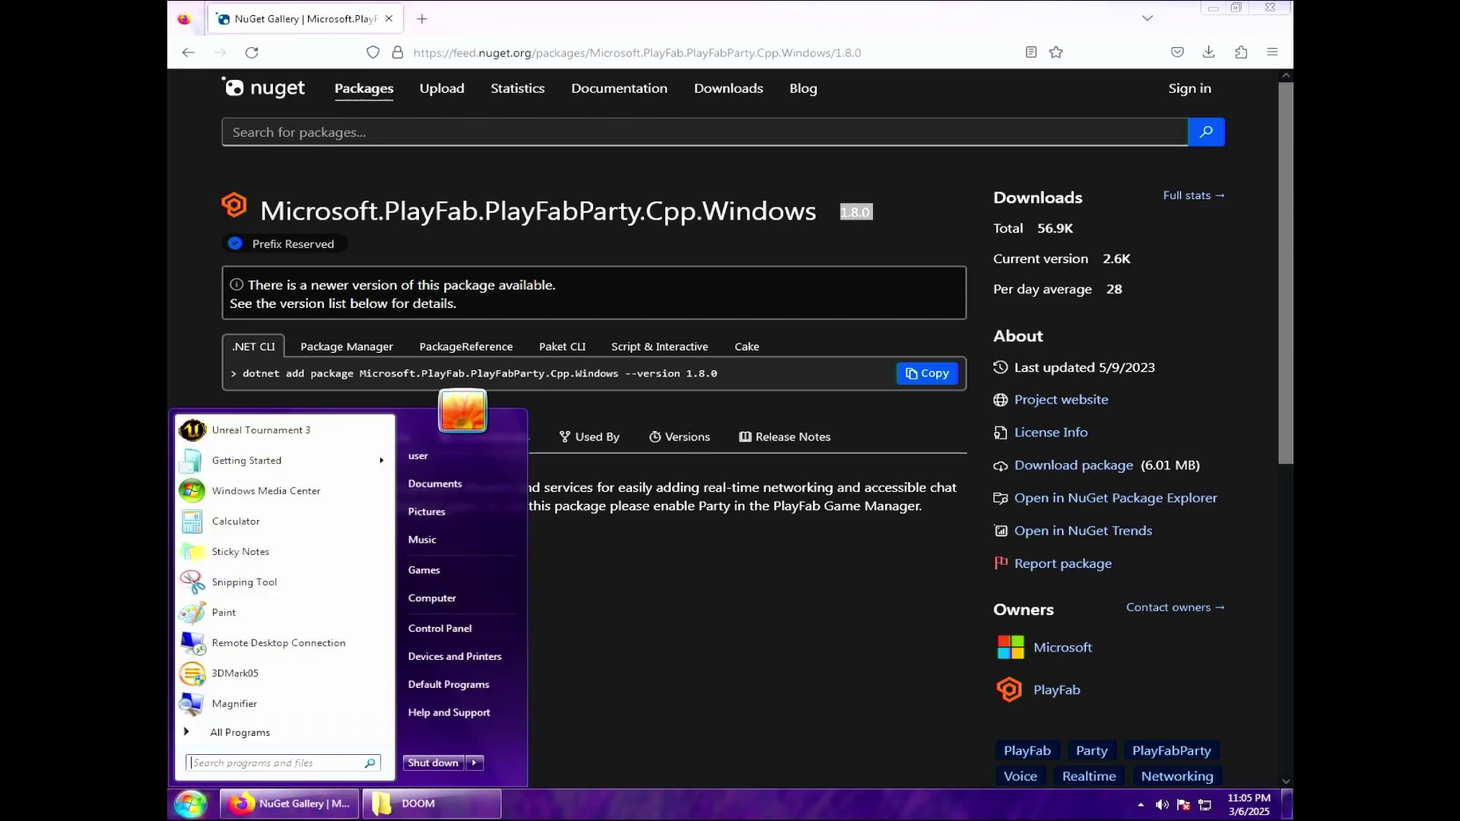
click(464, 461)
double_click(734, 264)
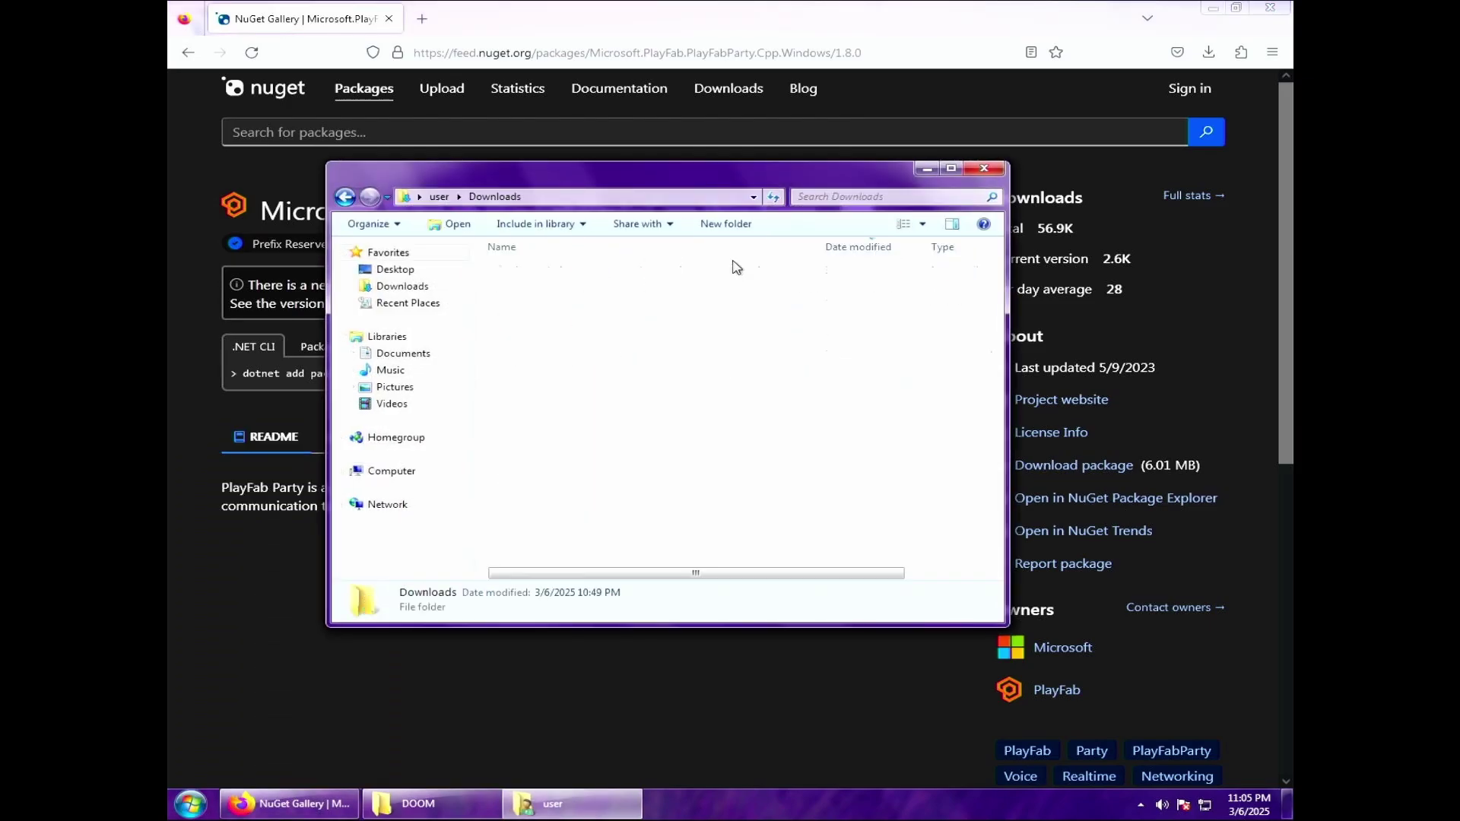
click(659, 276)
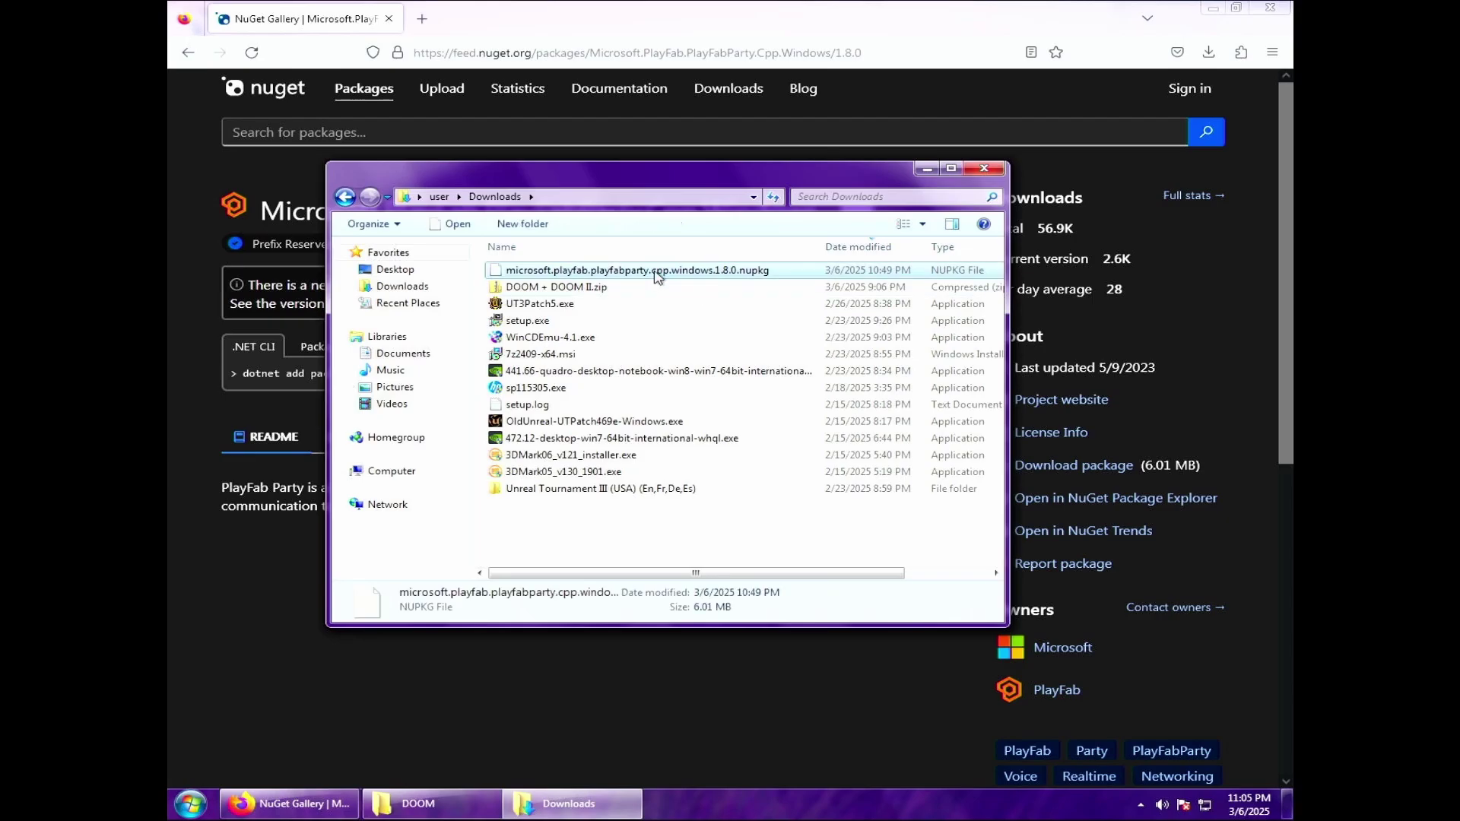
- Open the nupkg in 7-Zip, close Firefox and Downloads, and place it beside the DOOM folder
right_click(745, 275)
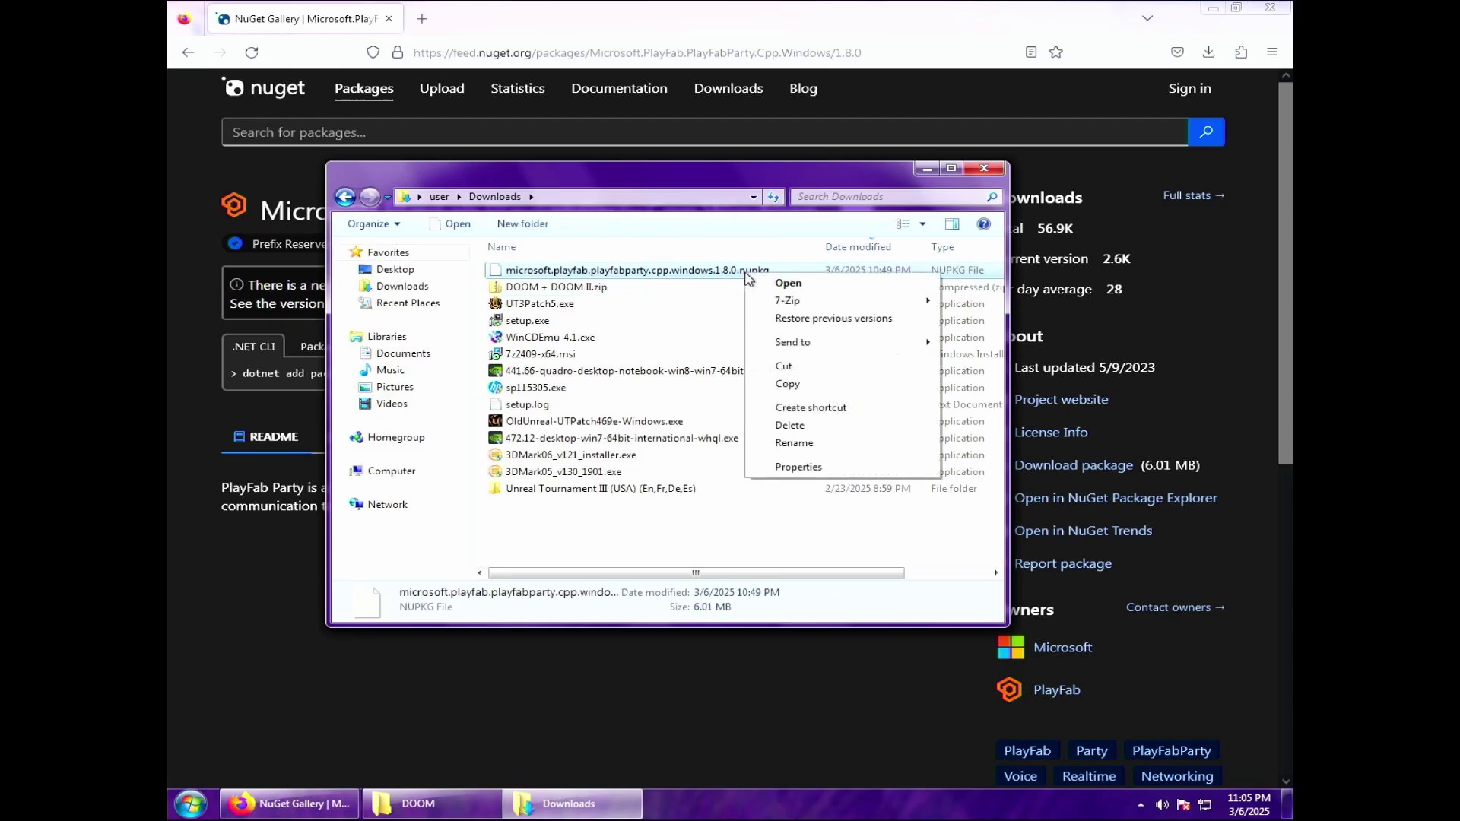
mouse_move(795, 302)
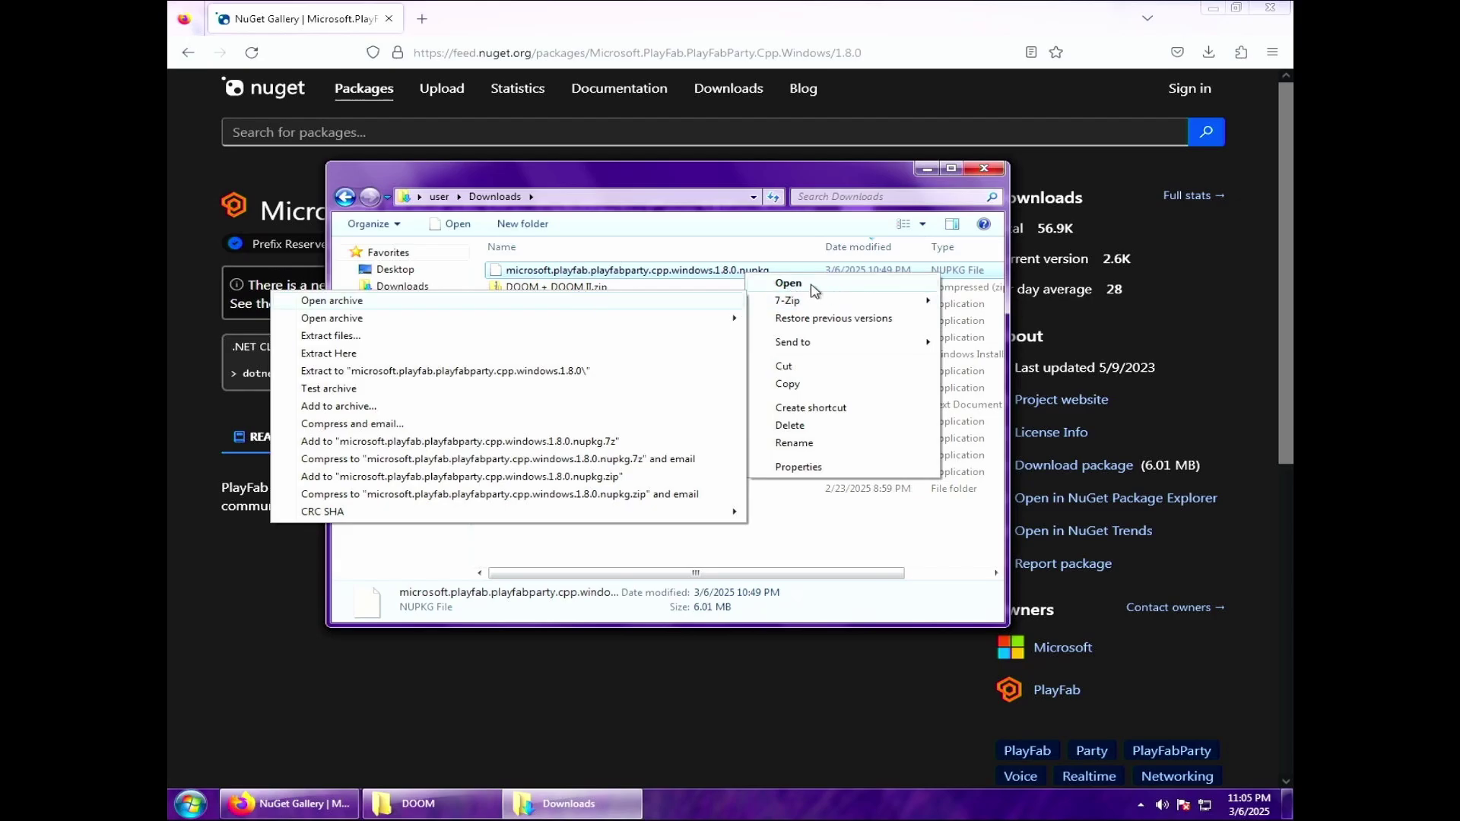
click(590, 308)
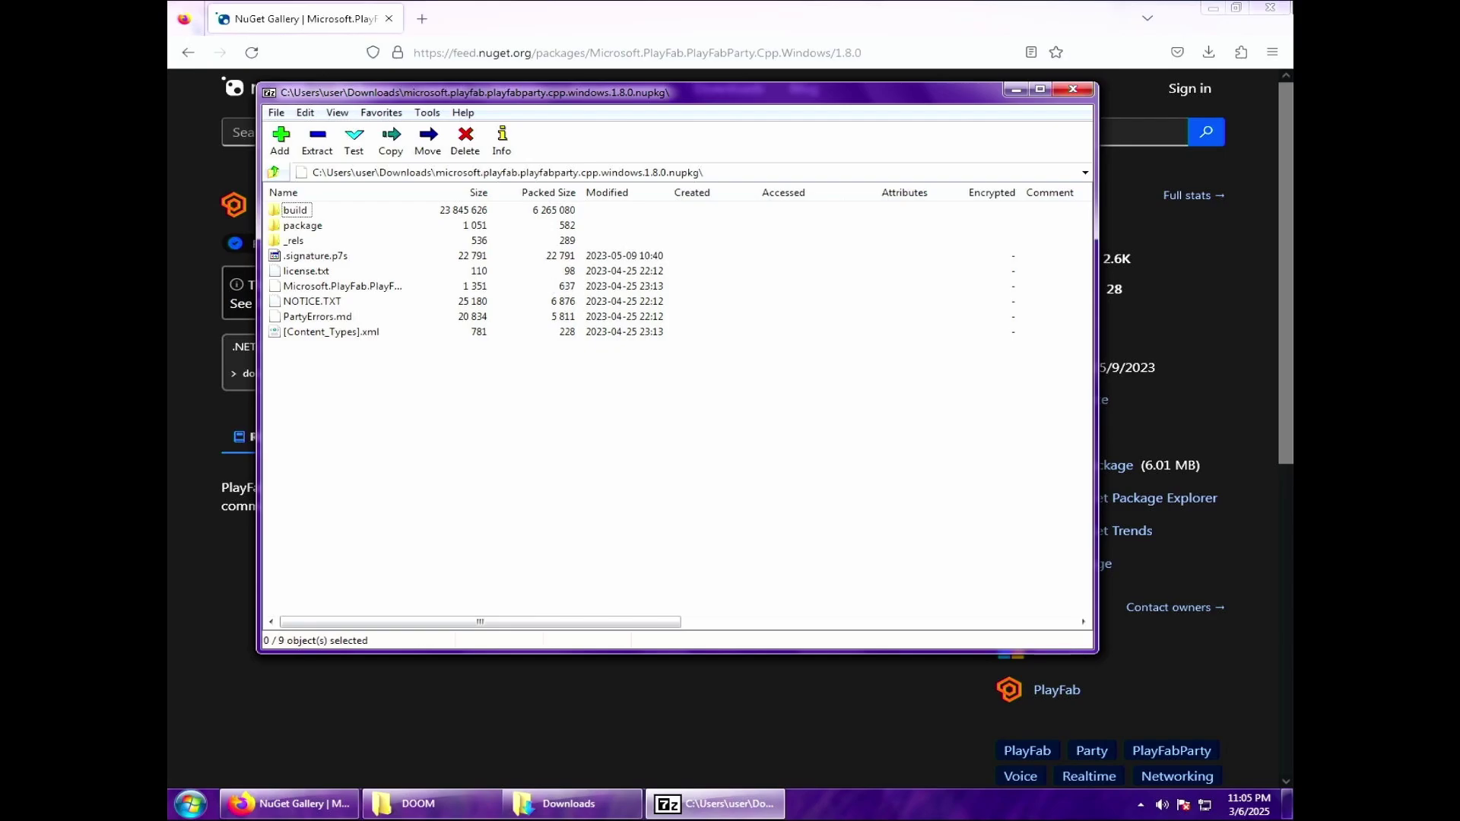
click(1270, 8)
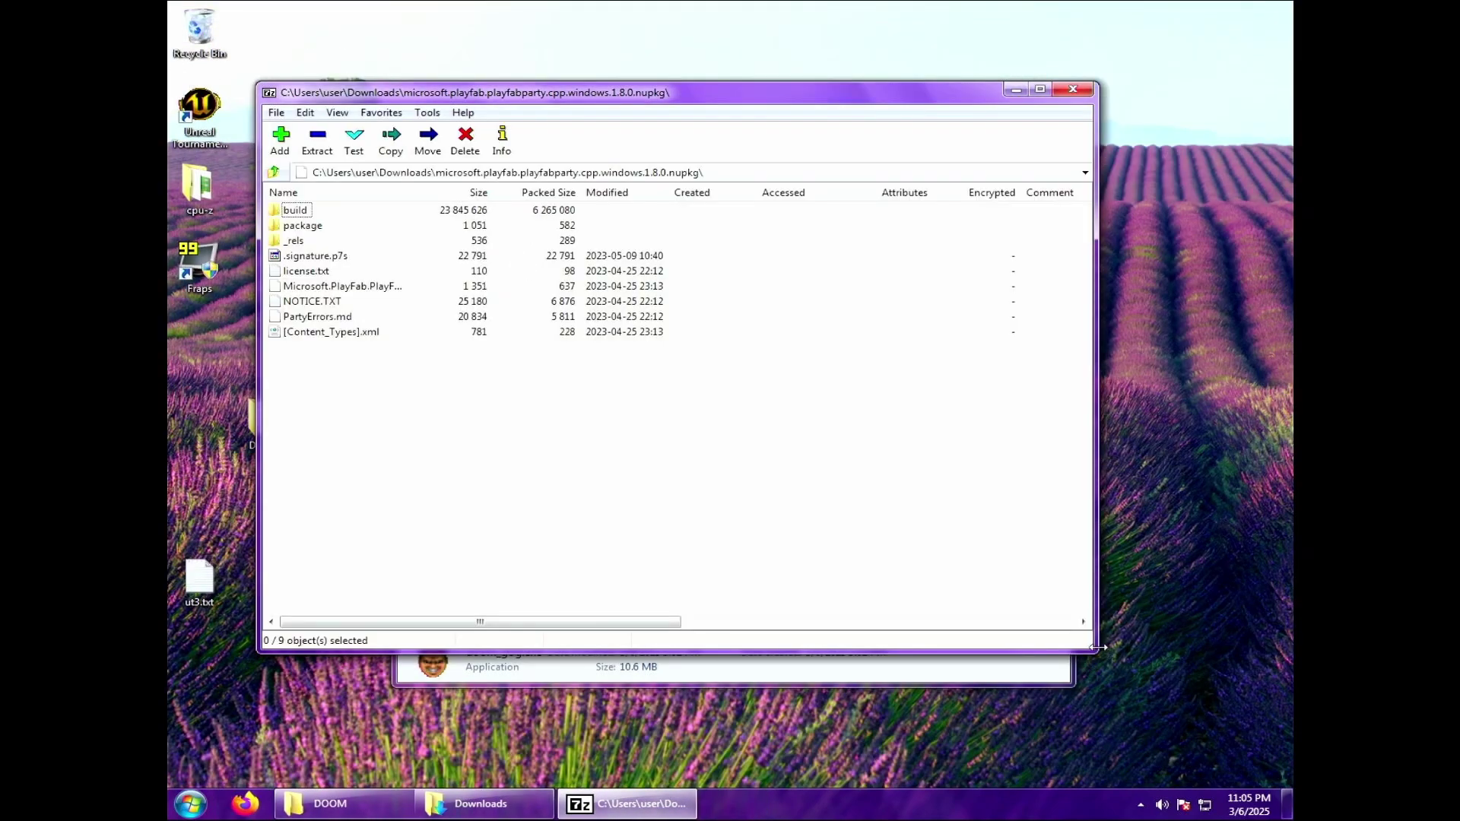
drag(1098, 647, 802, 427)
click(921, 543)
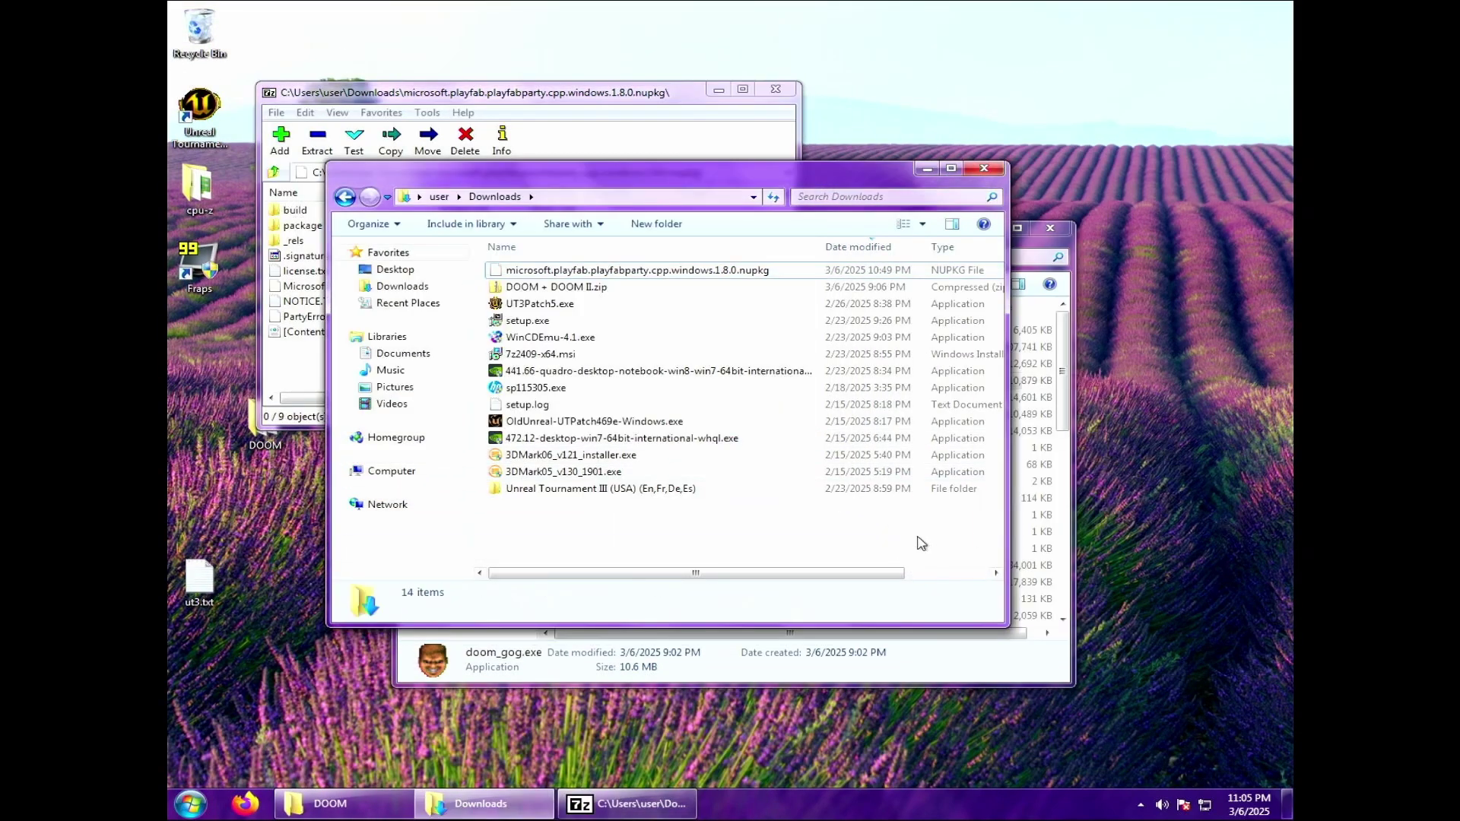
click(984, 168)
drag(861, 240, 1019, 315)
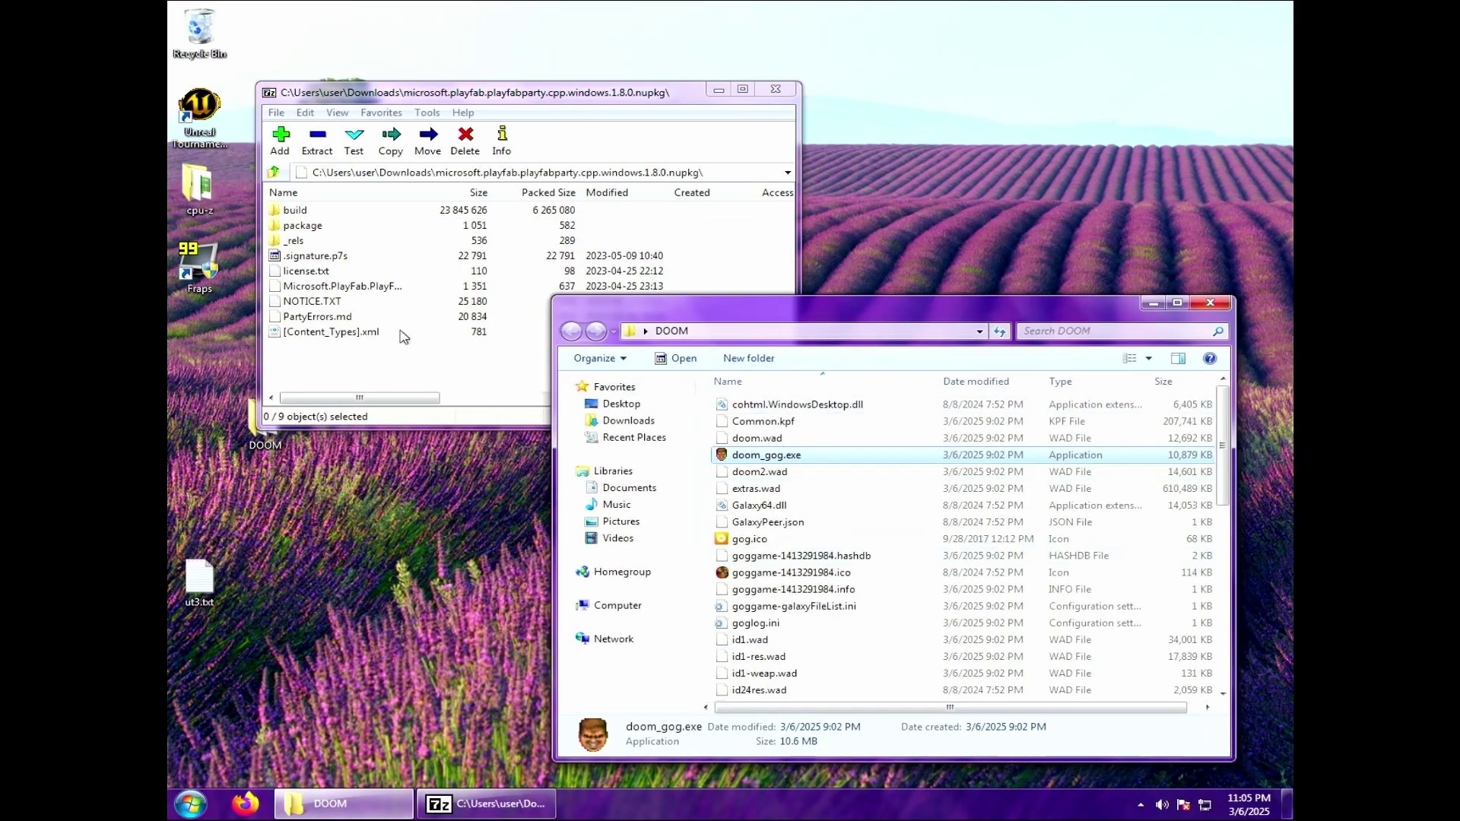
- Delete the original PartyWin.dll from the DOOM folder to the Recycle Bin
scroll(945, 538, down, 2)
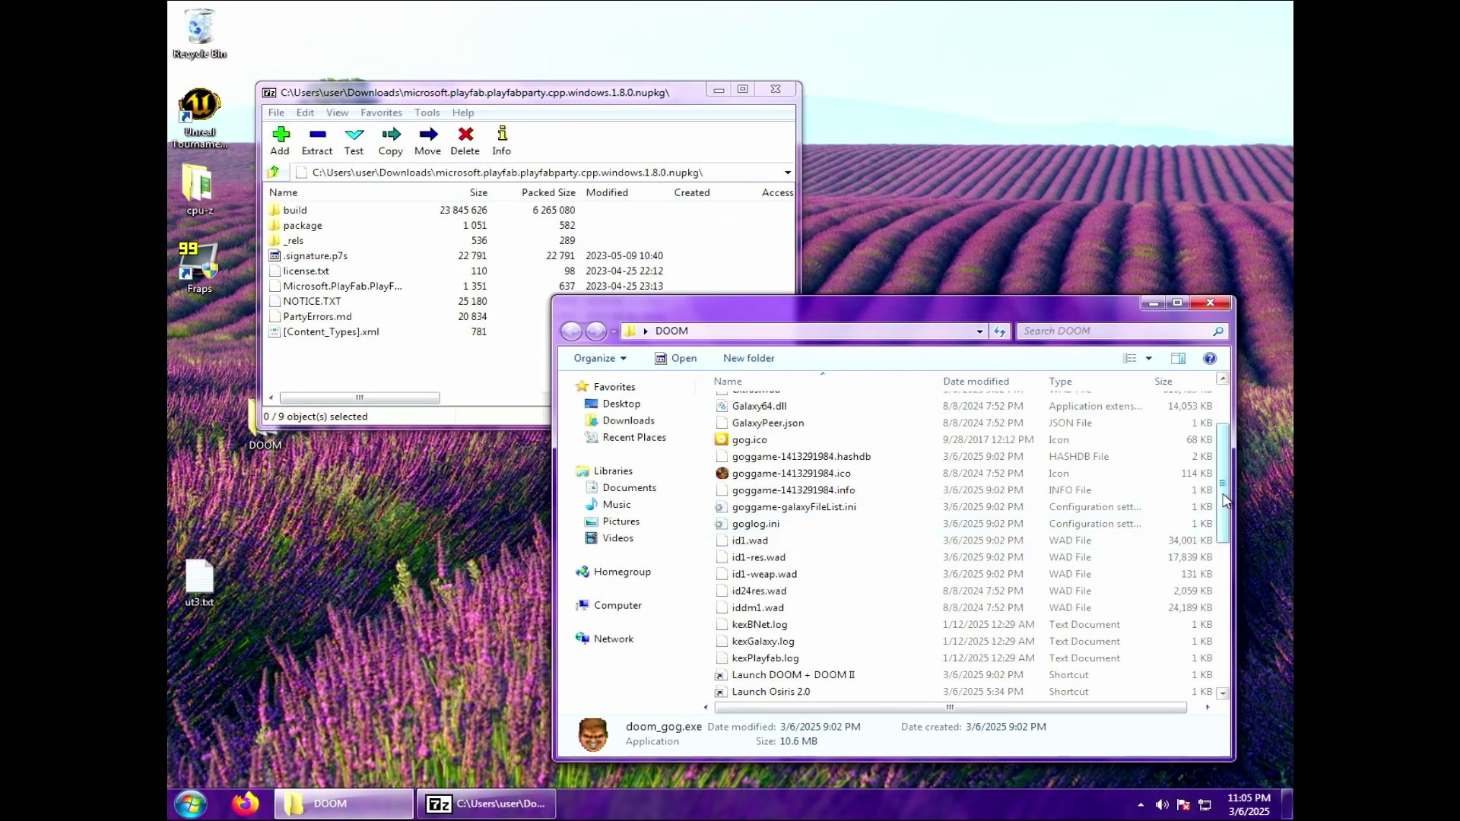
scroll(913, 502, down, 6)
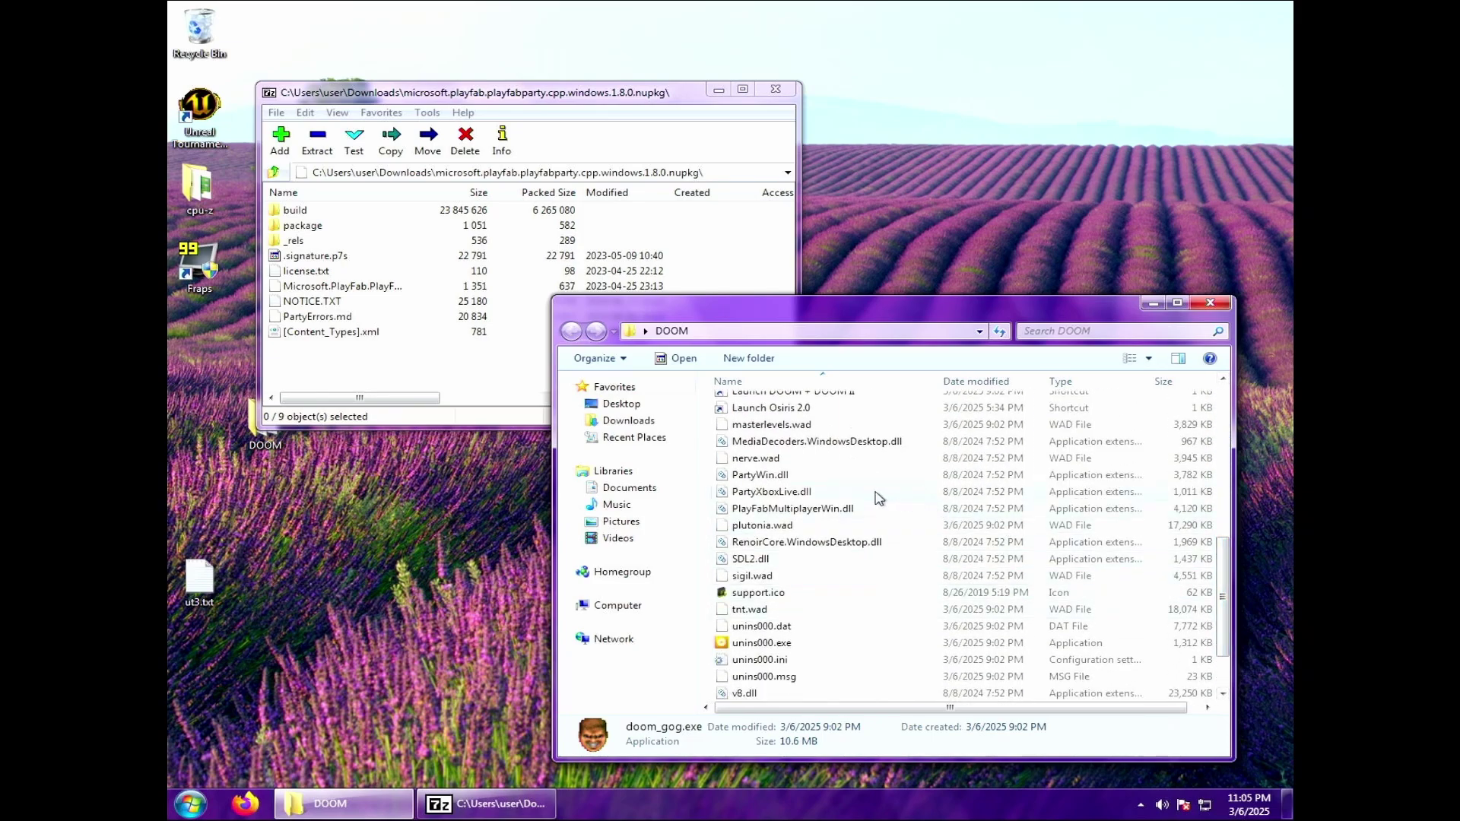
click(764, 477)
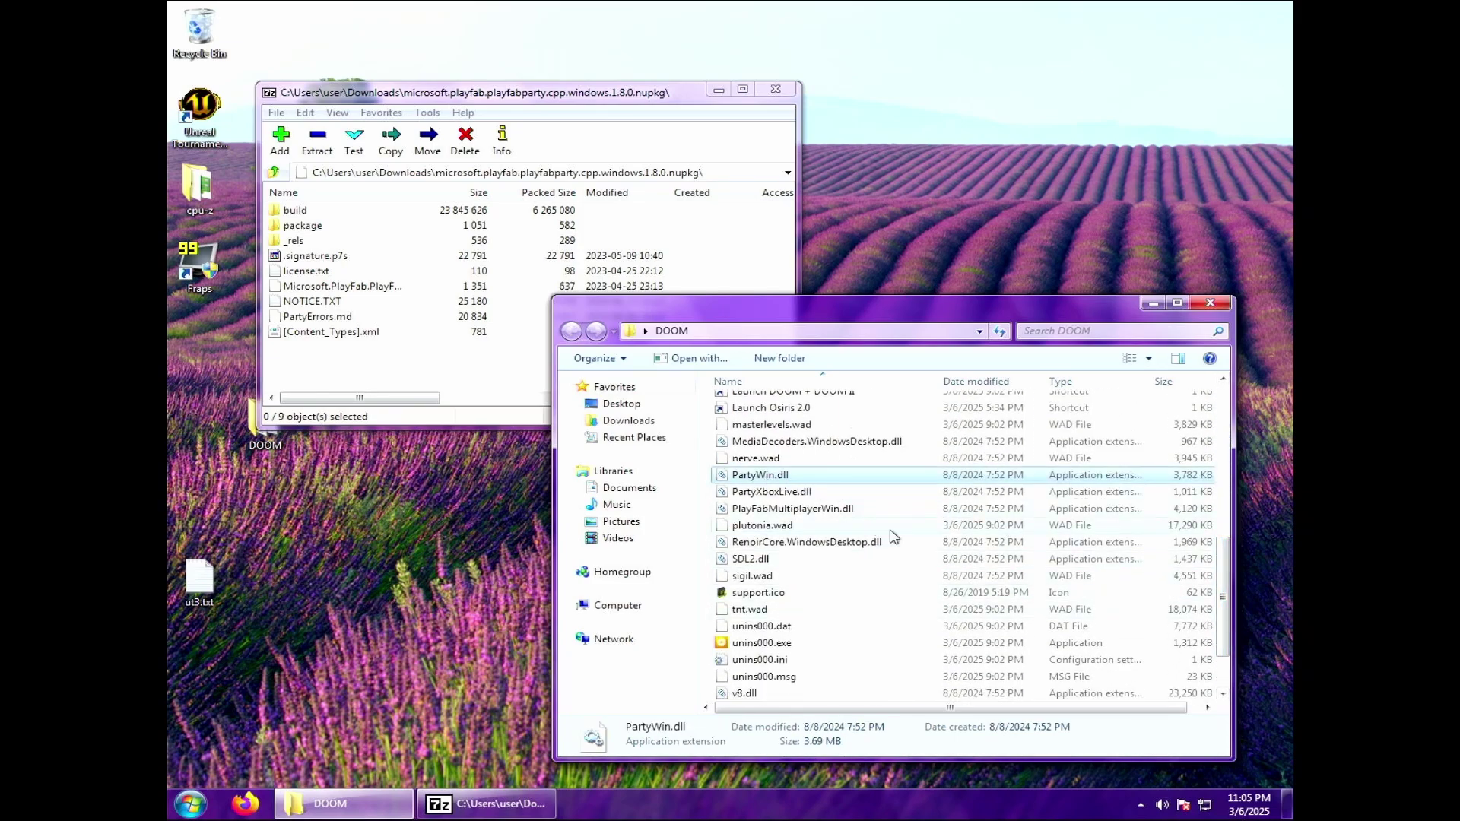
key(Delete)
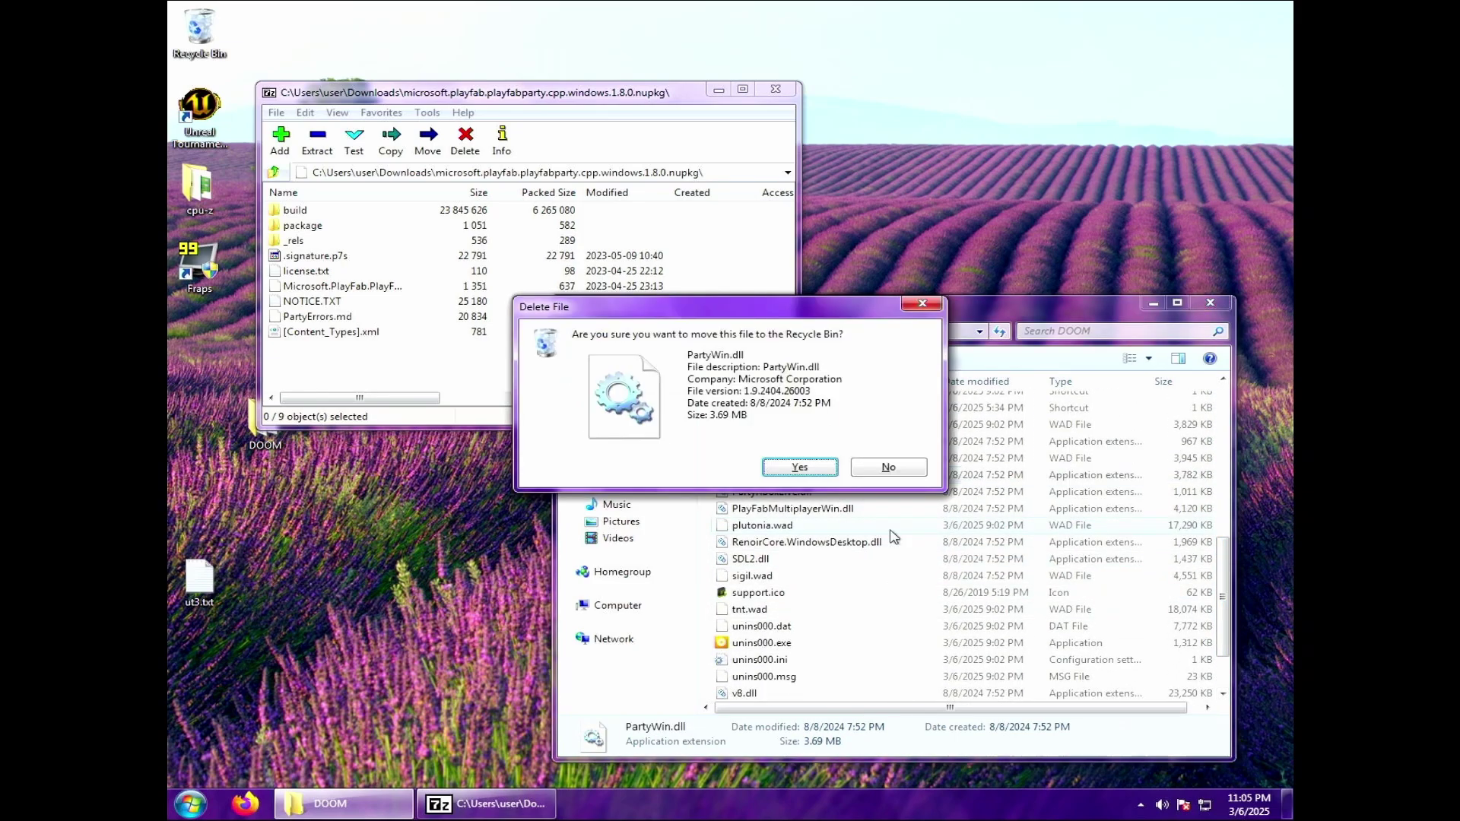
key(Return)
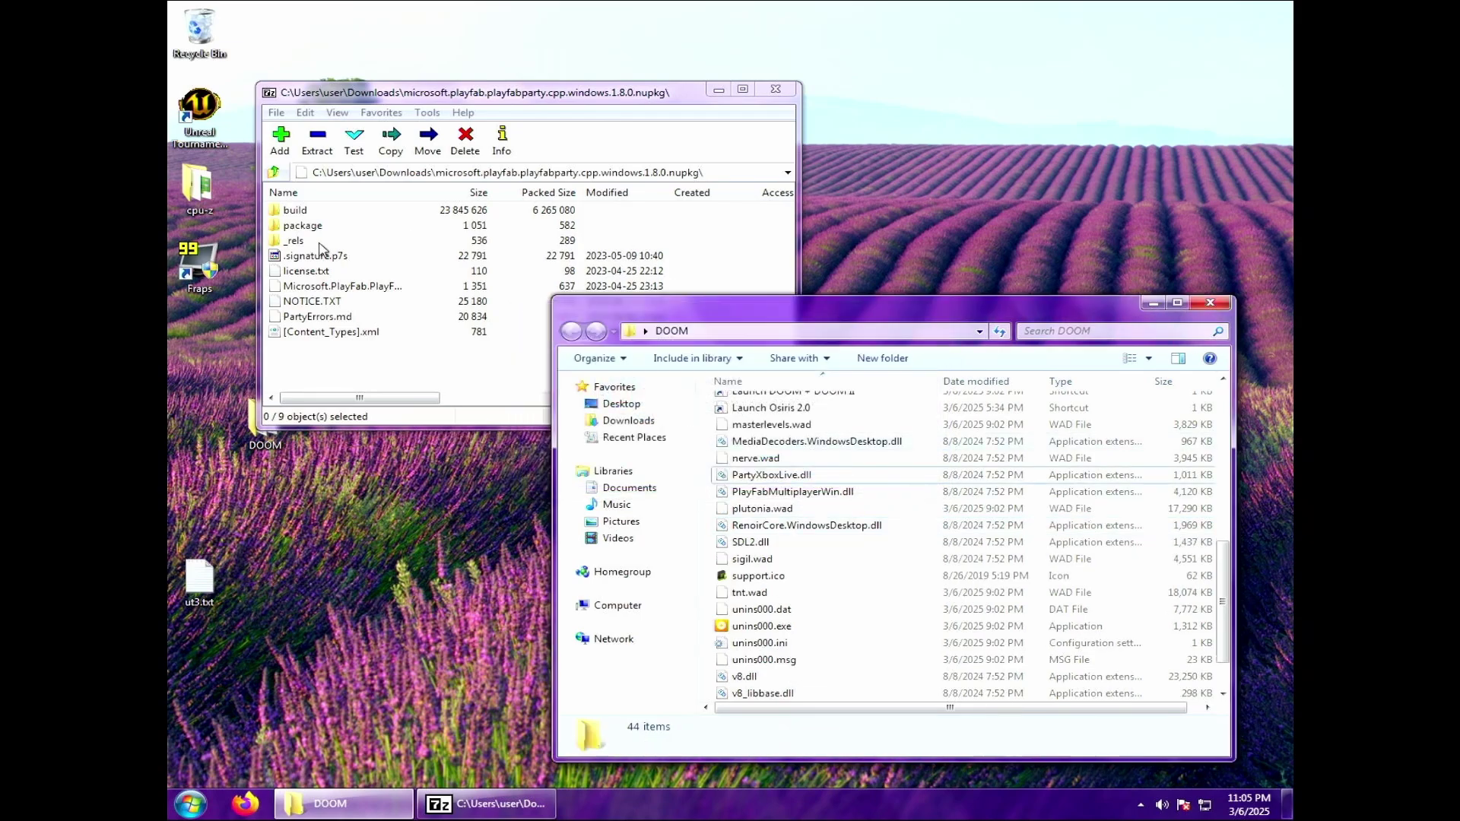
- Copy PartyWin7.dll from the package's build\native\lib\x64\release folder into DOOM
double_click(294, 211)
double_click(293, 211)
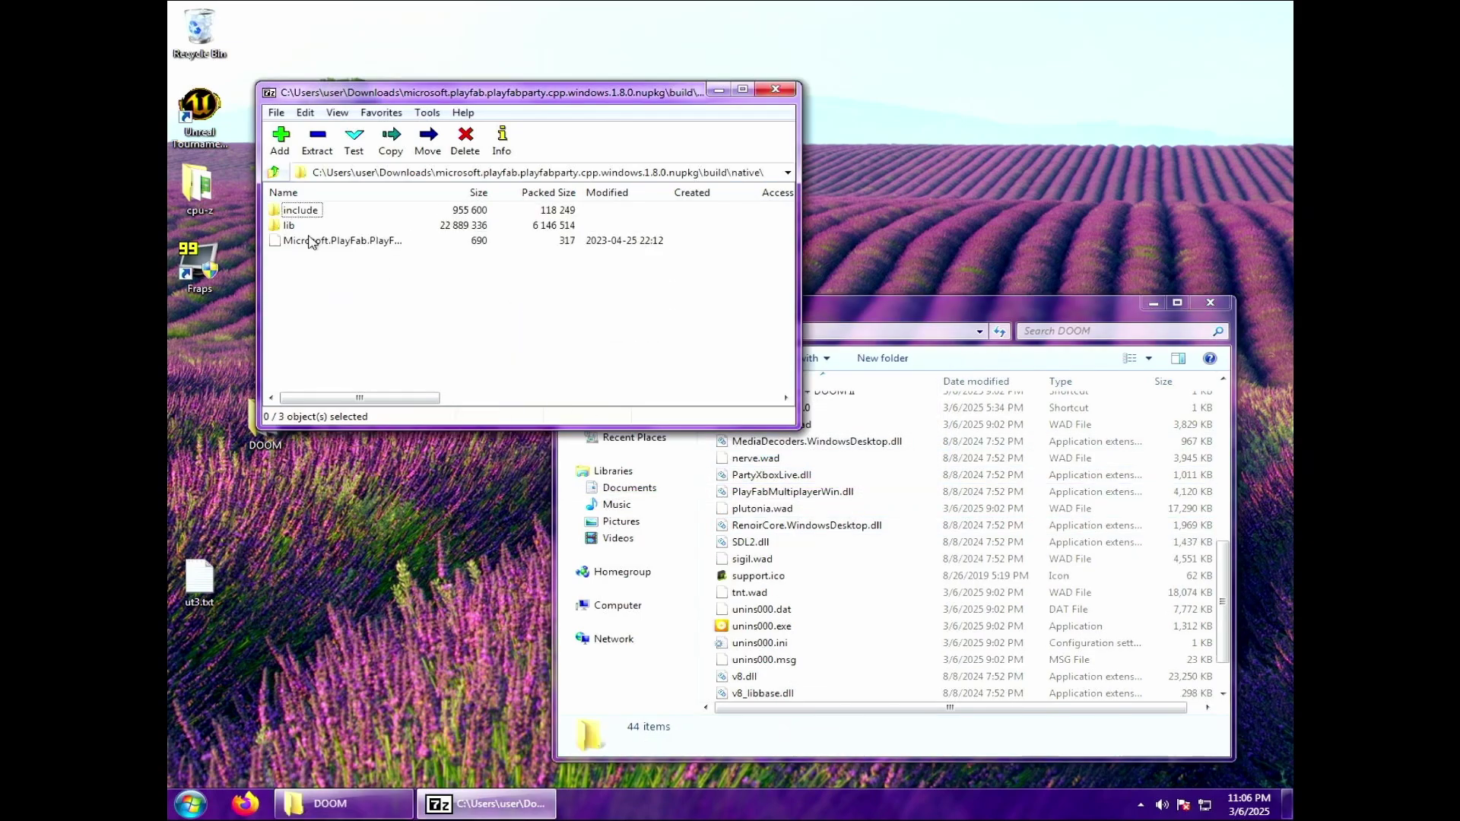
double_click(290, 227)
double_click(297, 213)
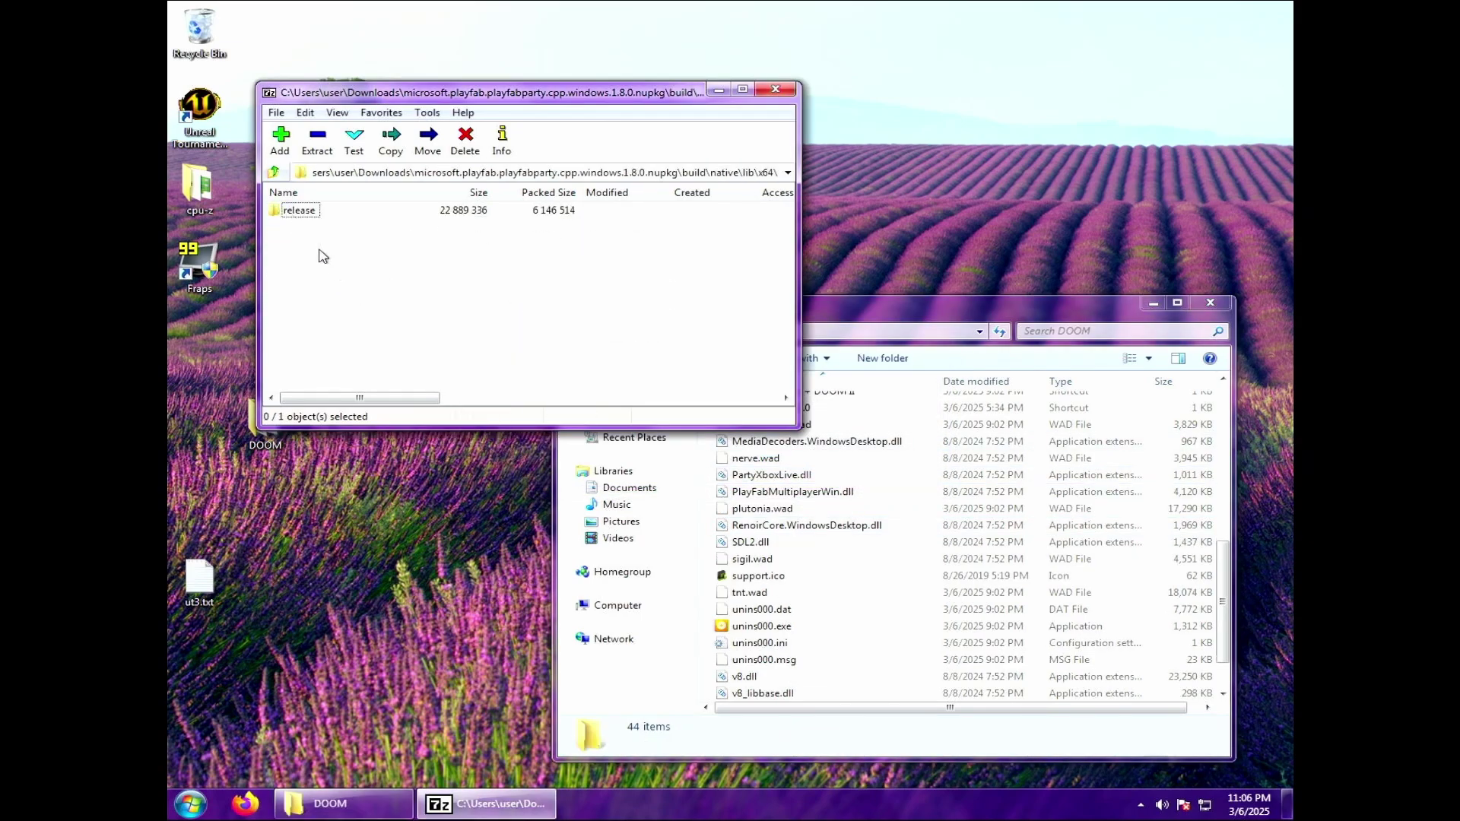
click(302, 216)
double_click(302, 216)
key(Down)
key(Down)
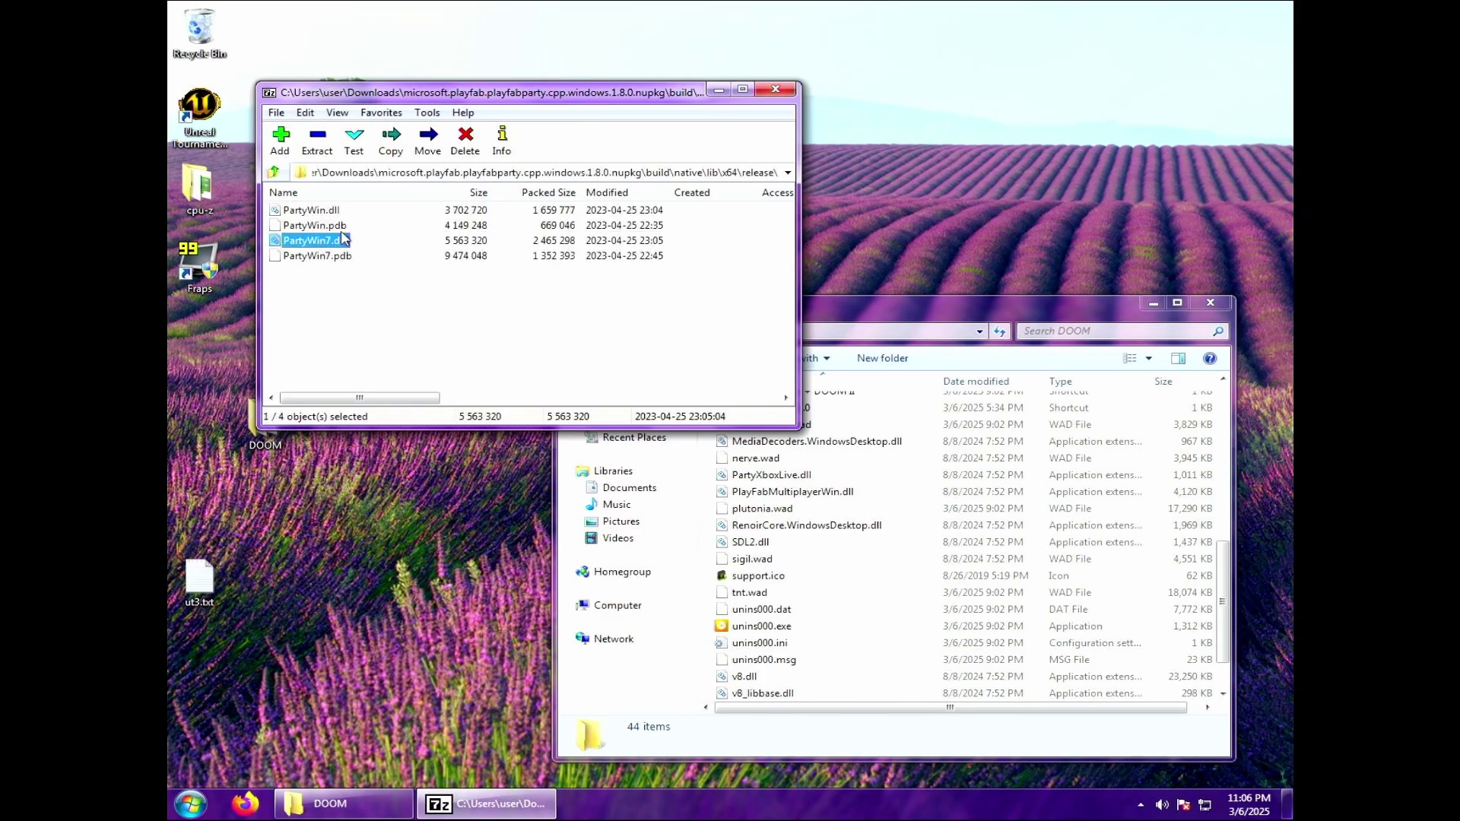
drag(312, 251, 878, 562)
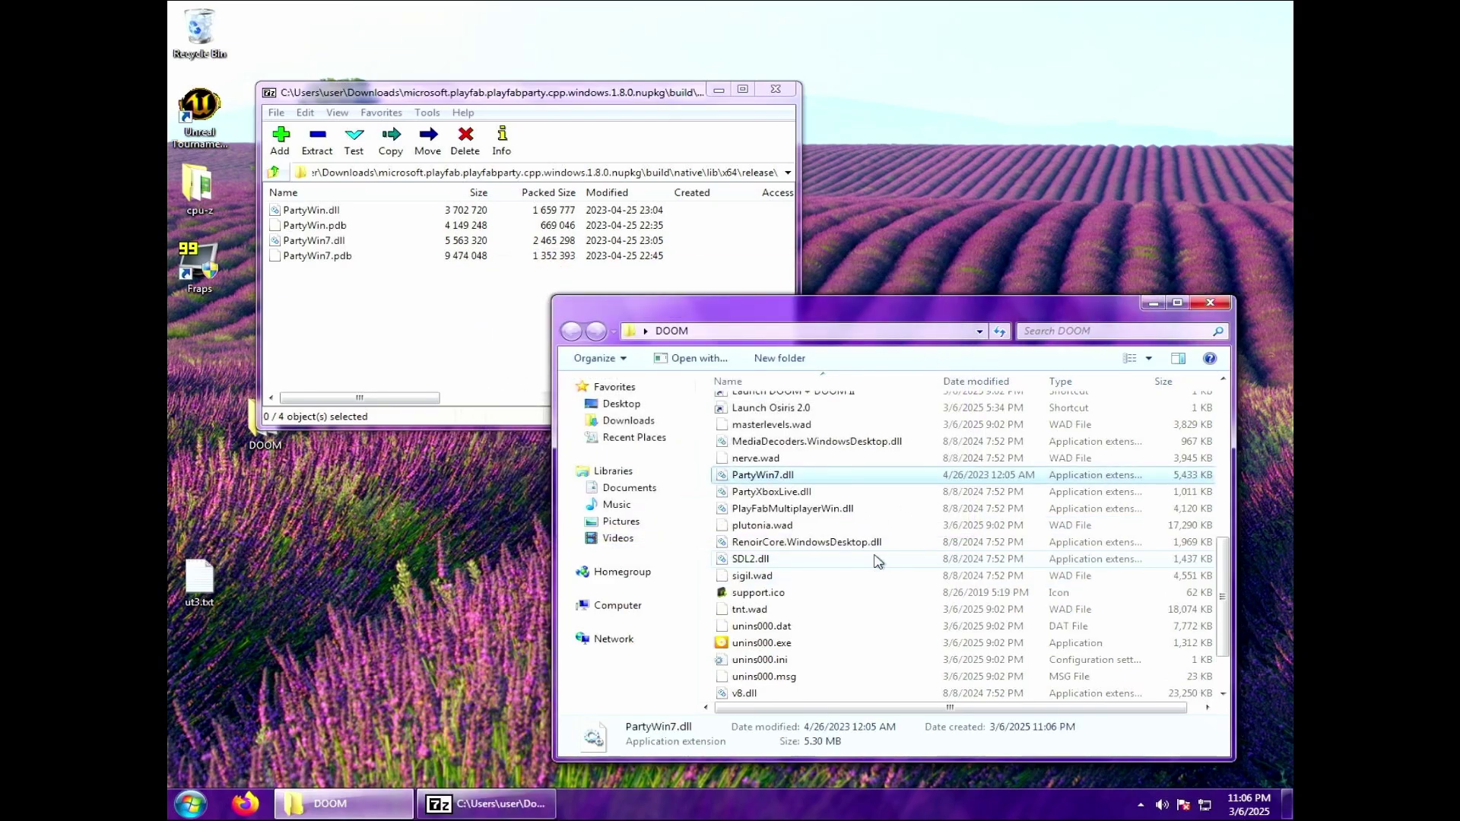
- Rename the copied PartyWin7.dll to PartyWin.dll
key(F2)
key(BackSpace)
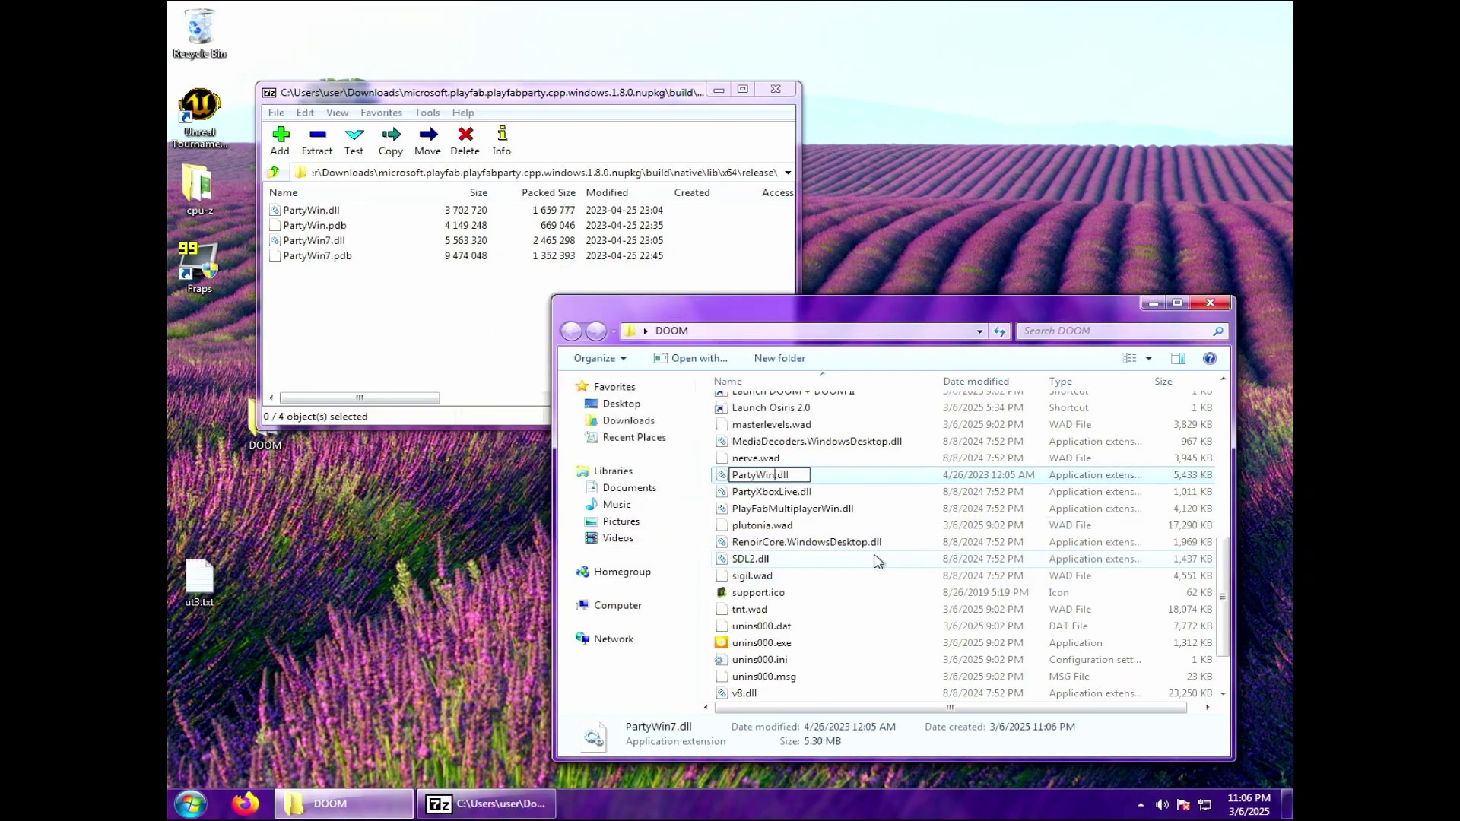
key(Return)
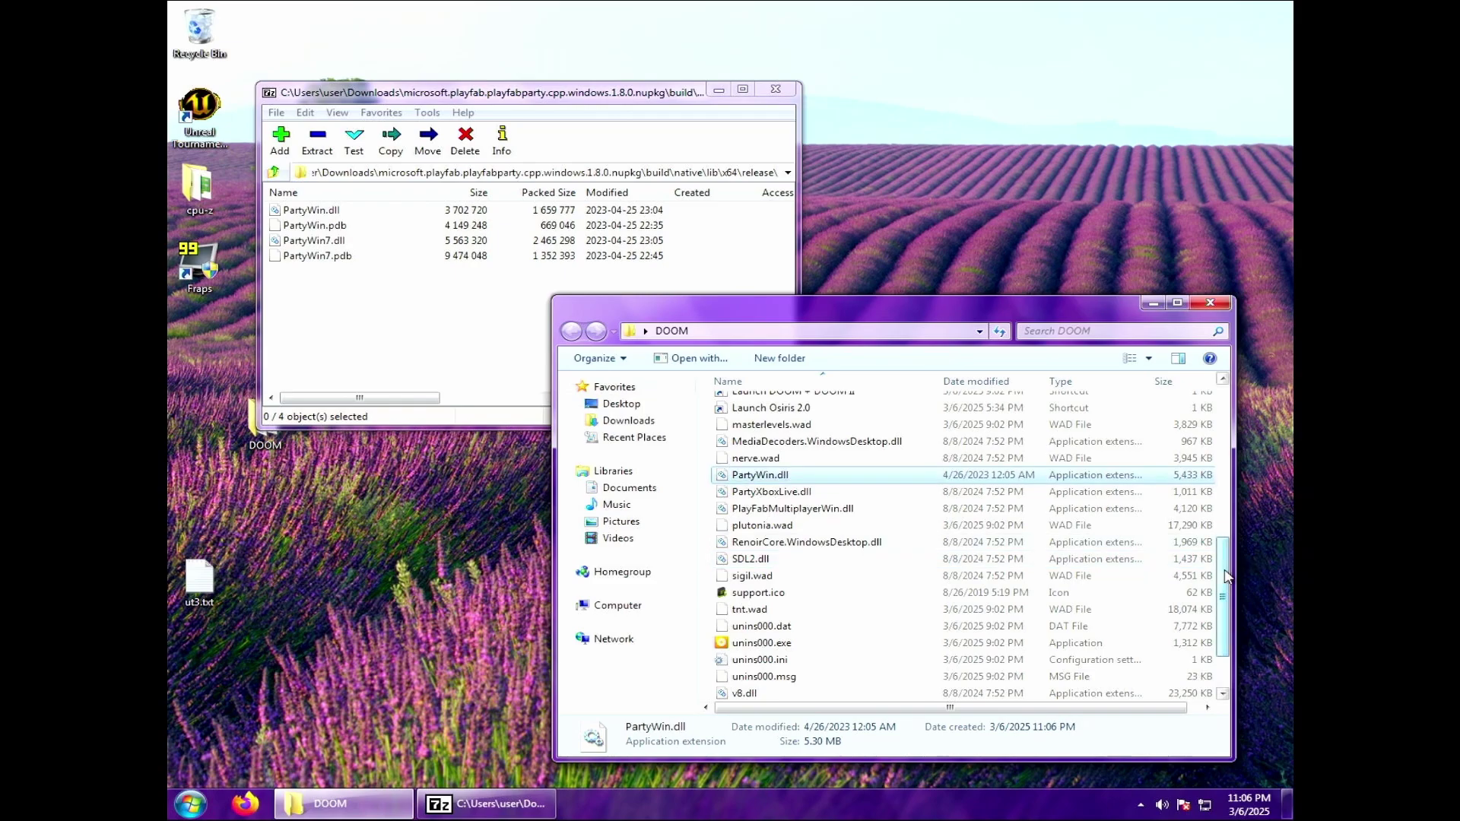
drag(1222, 566, 1191, 409)
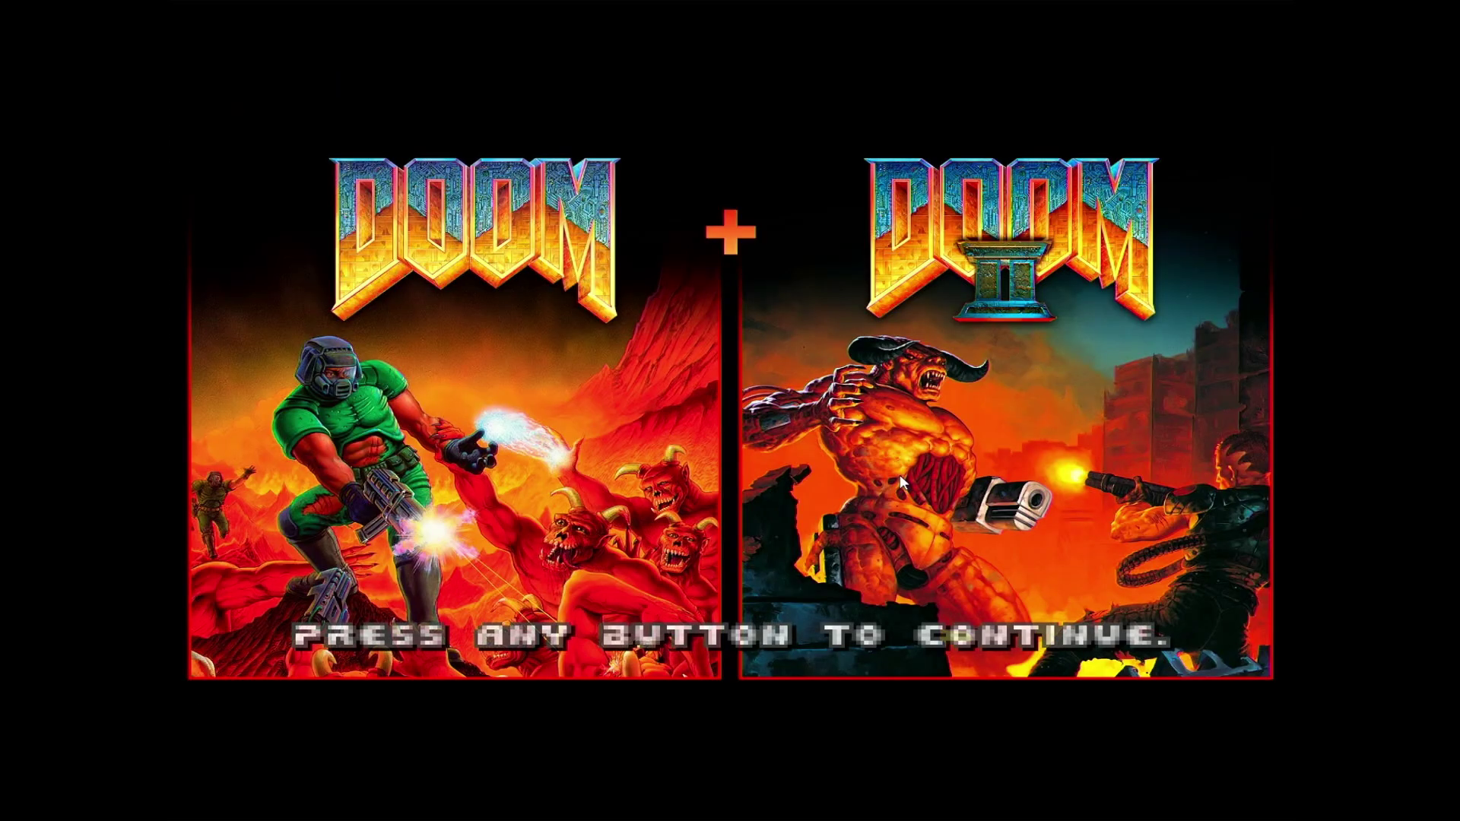
- Get past the 'Press any button to continue' title screen to the DOOM main menu
click(860, 482)
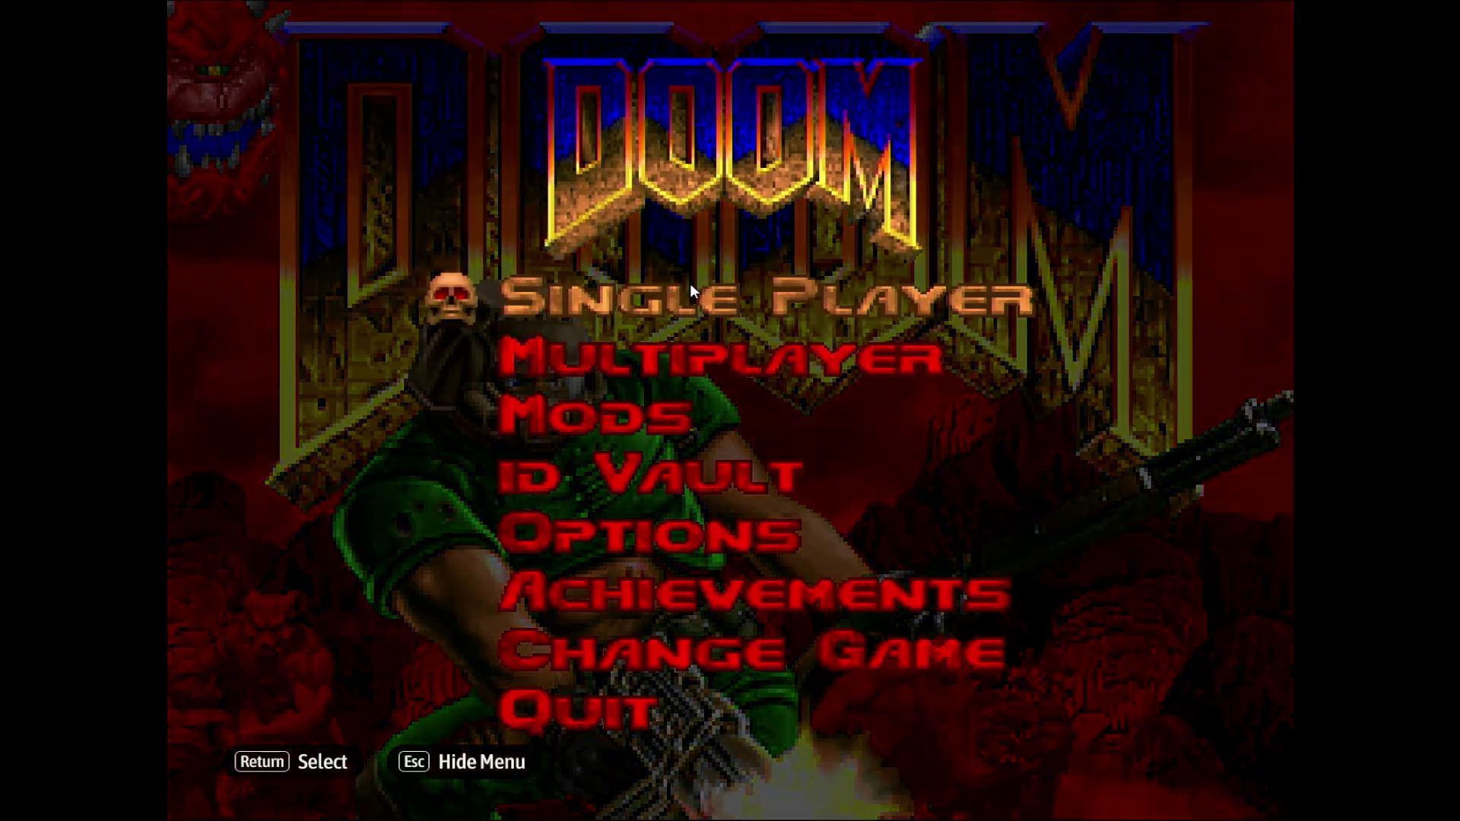
- Start a new Single Player game: Knee-Deep In The Dead on I'm too young to die
click(690, 283)
click(716, 318)
click(677, 323)
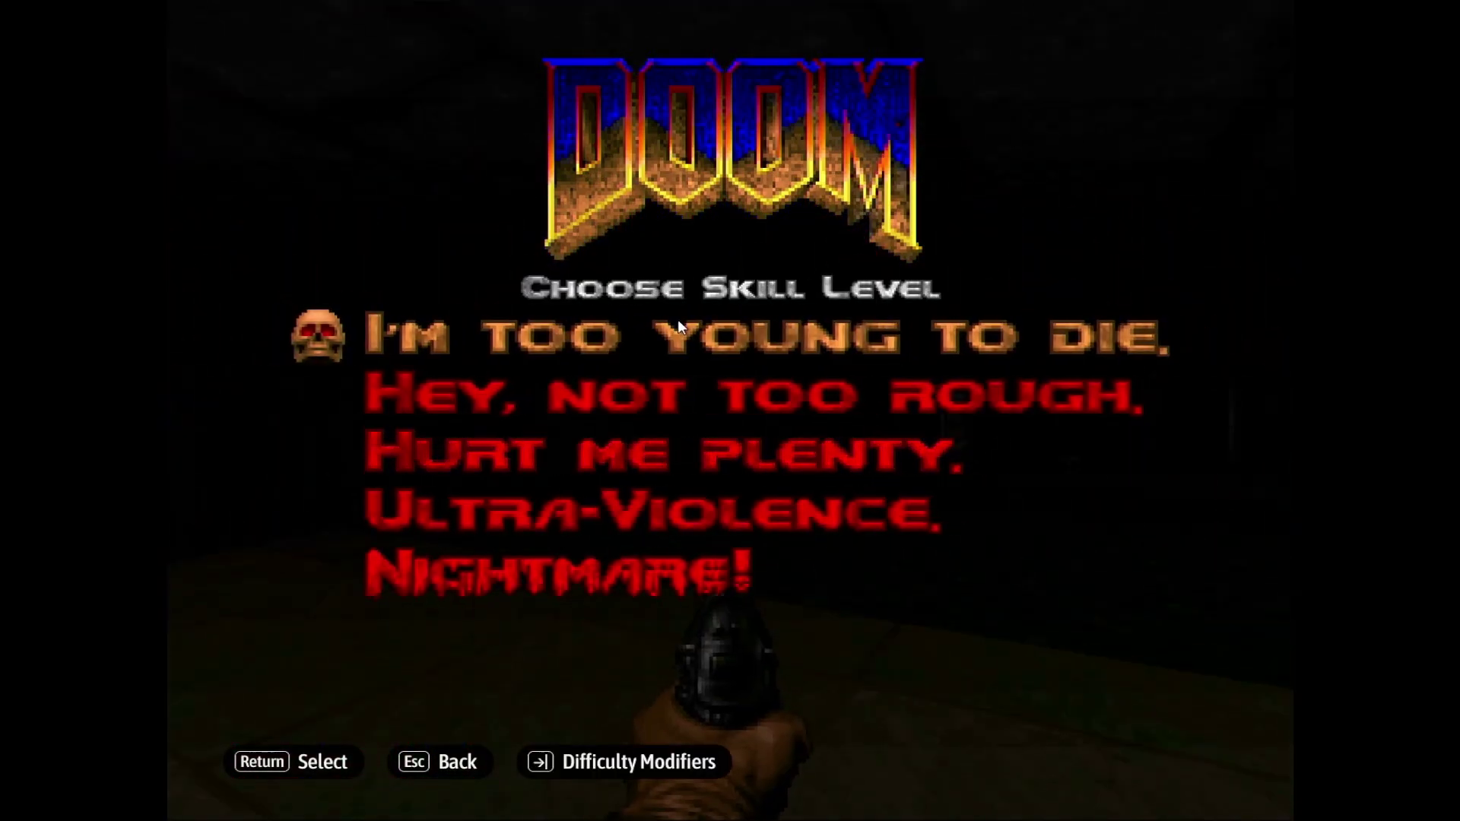
click(691, 329)
- Fight through the opening rooms, shooting barrels and a zombie, into the green nukage room
key(Up)
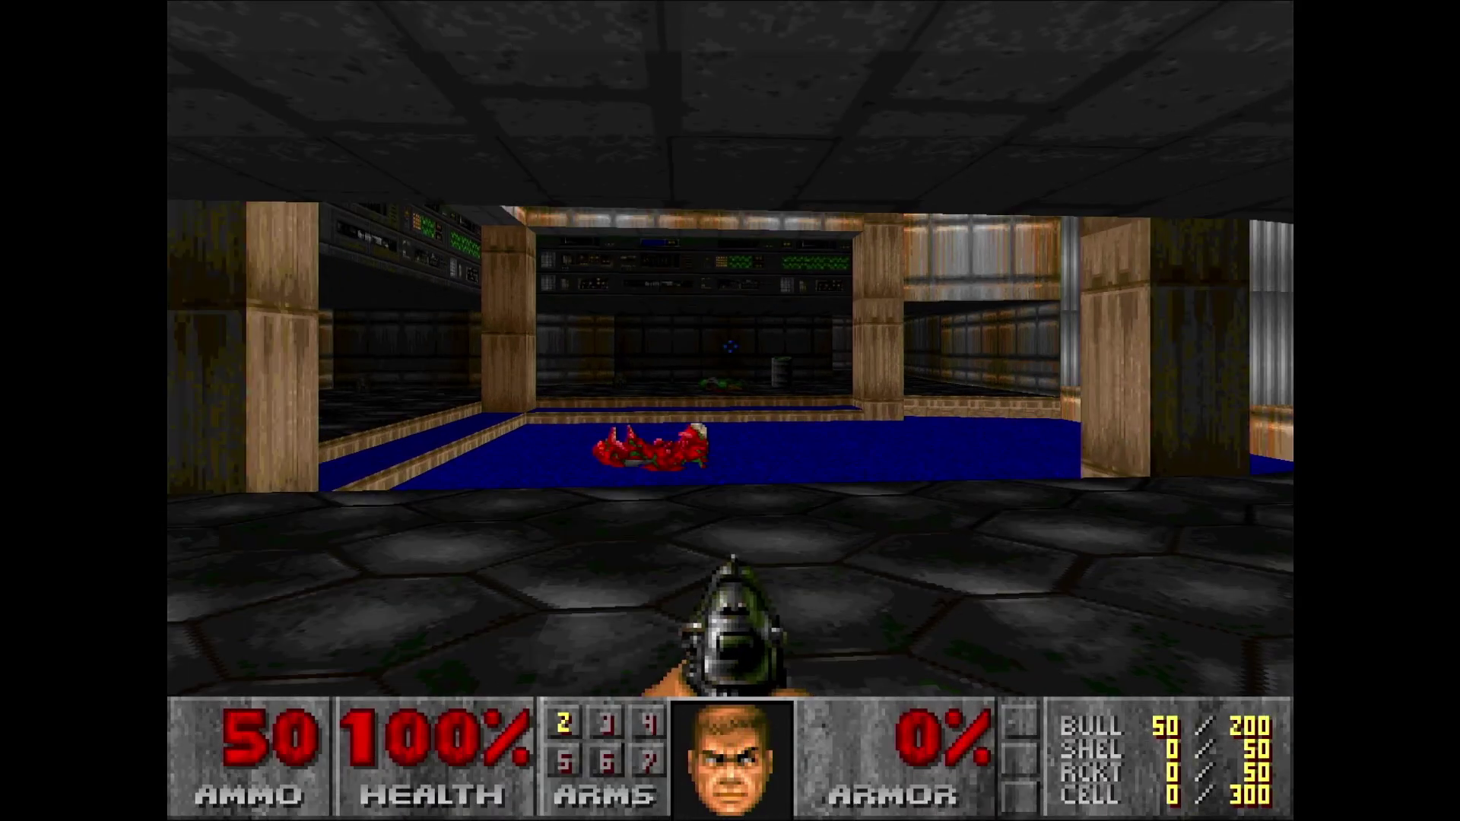
key(ctrl)
key(ctrl)
key(Right)
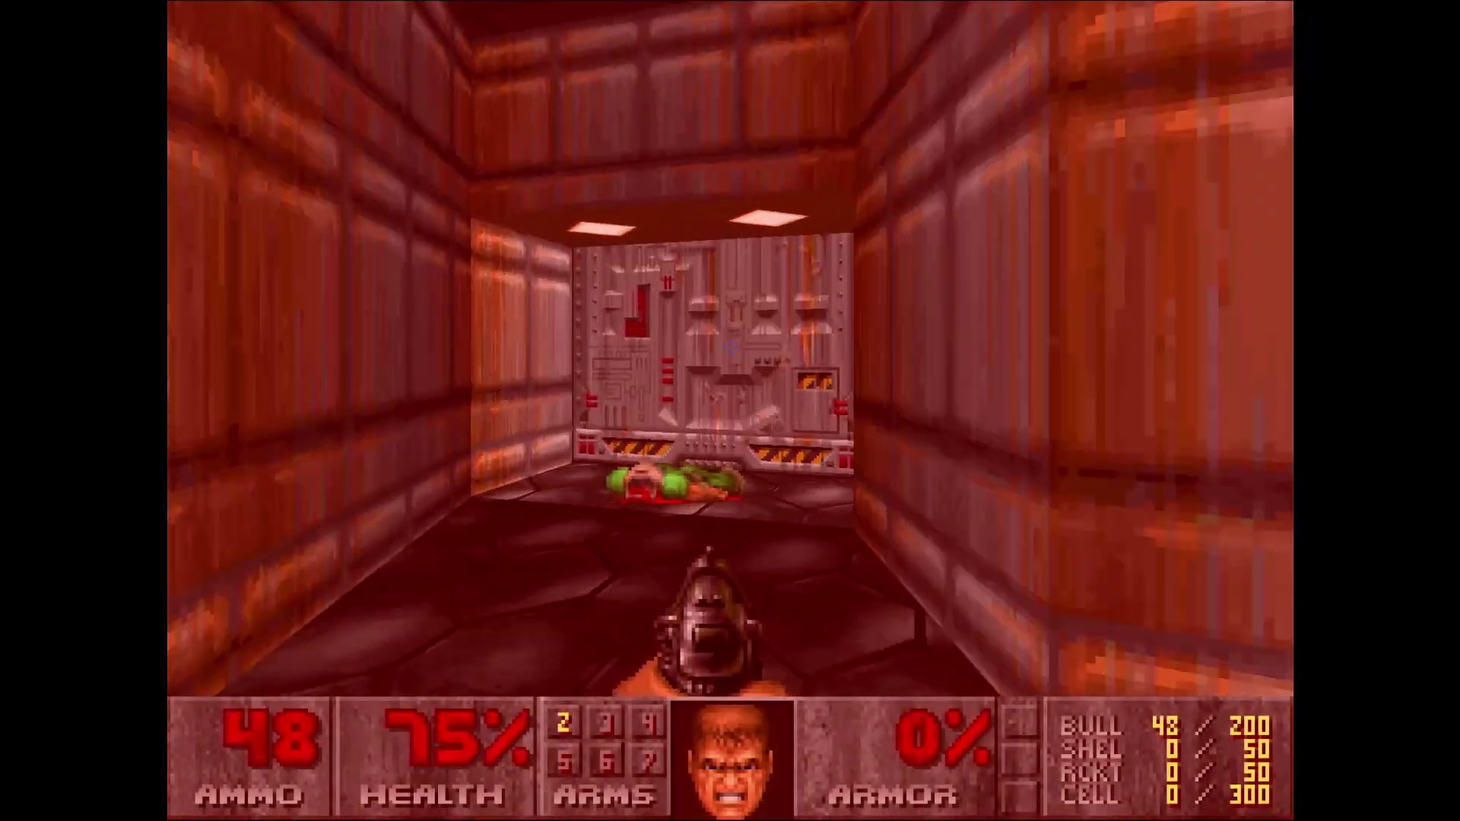
key(Up)
key(Left)
key(ctrl)
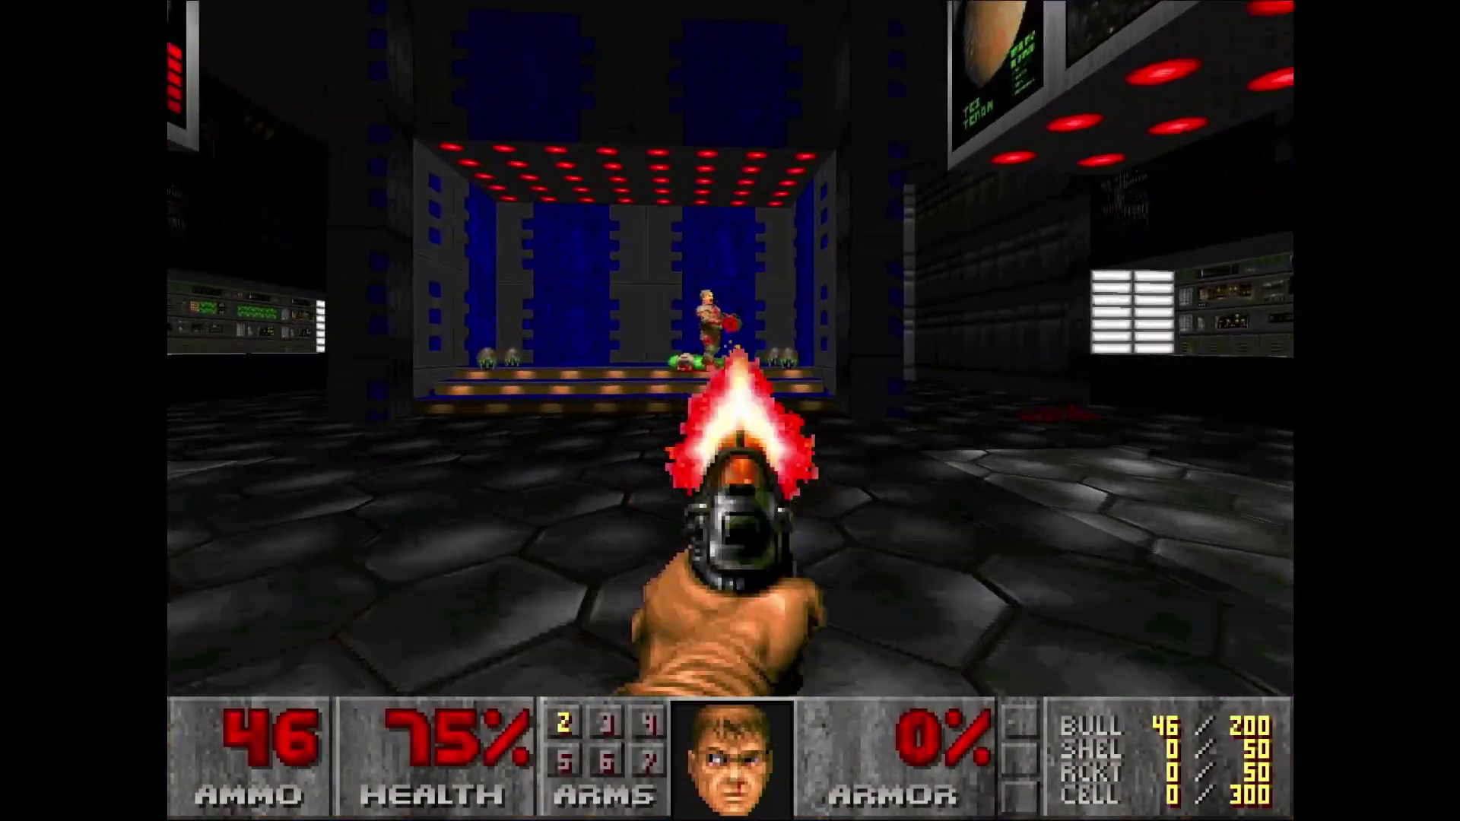
key(Up)
key(Left)
key(Up)
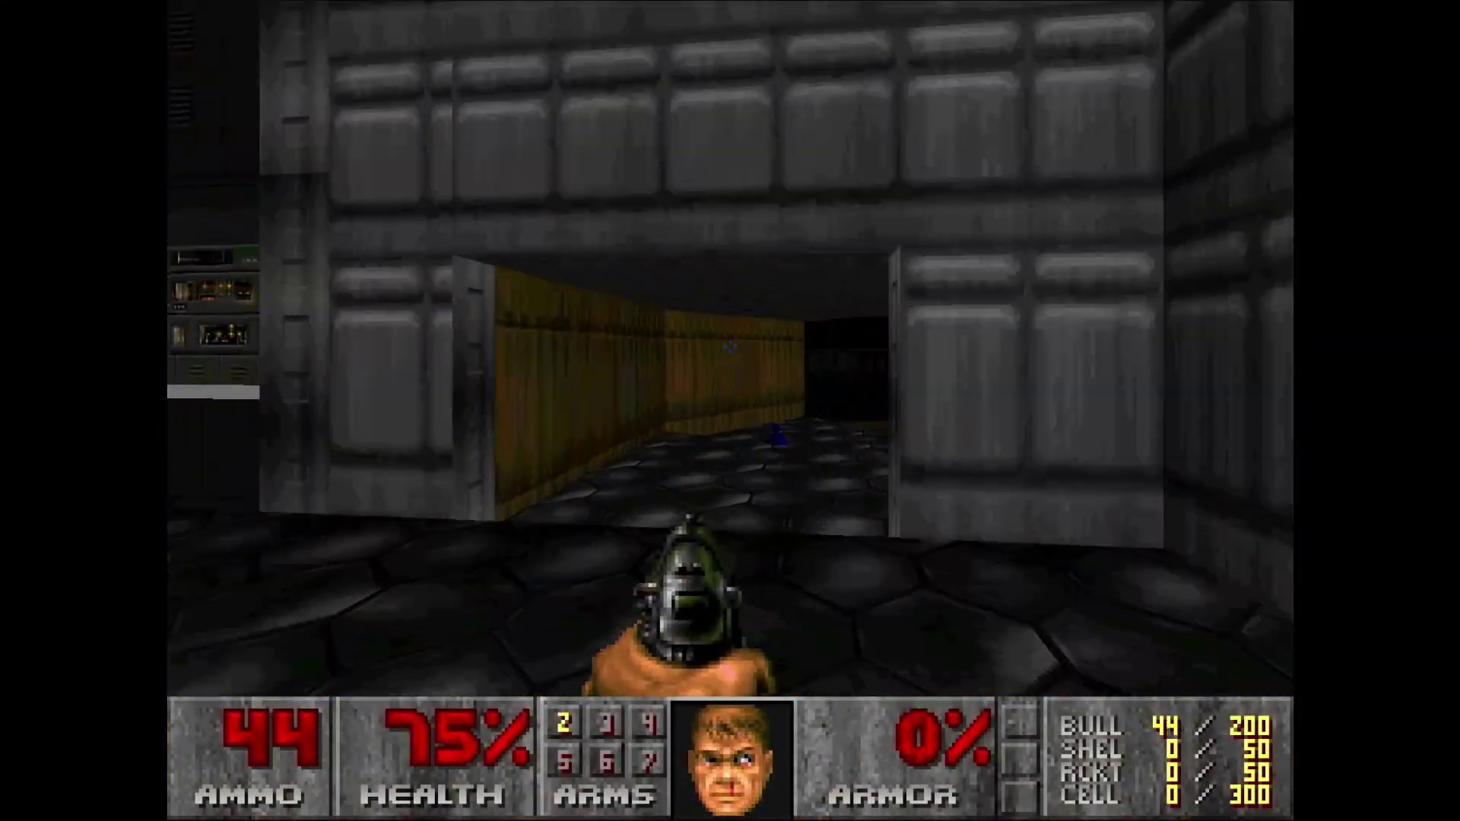
key(ctrl)
key(ctrl)
key(Left)
key(Up)
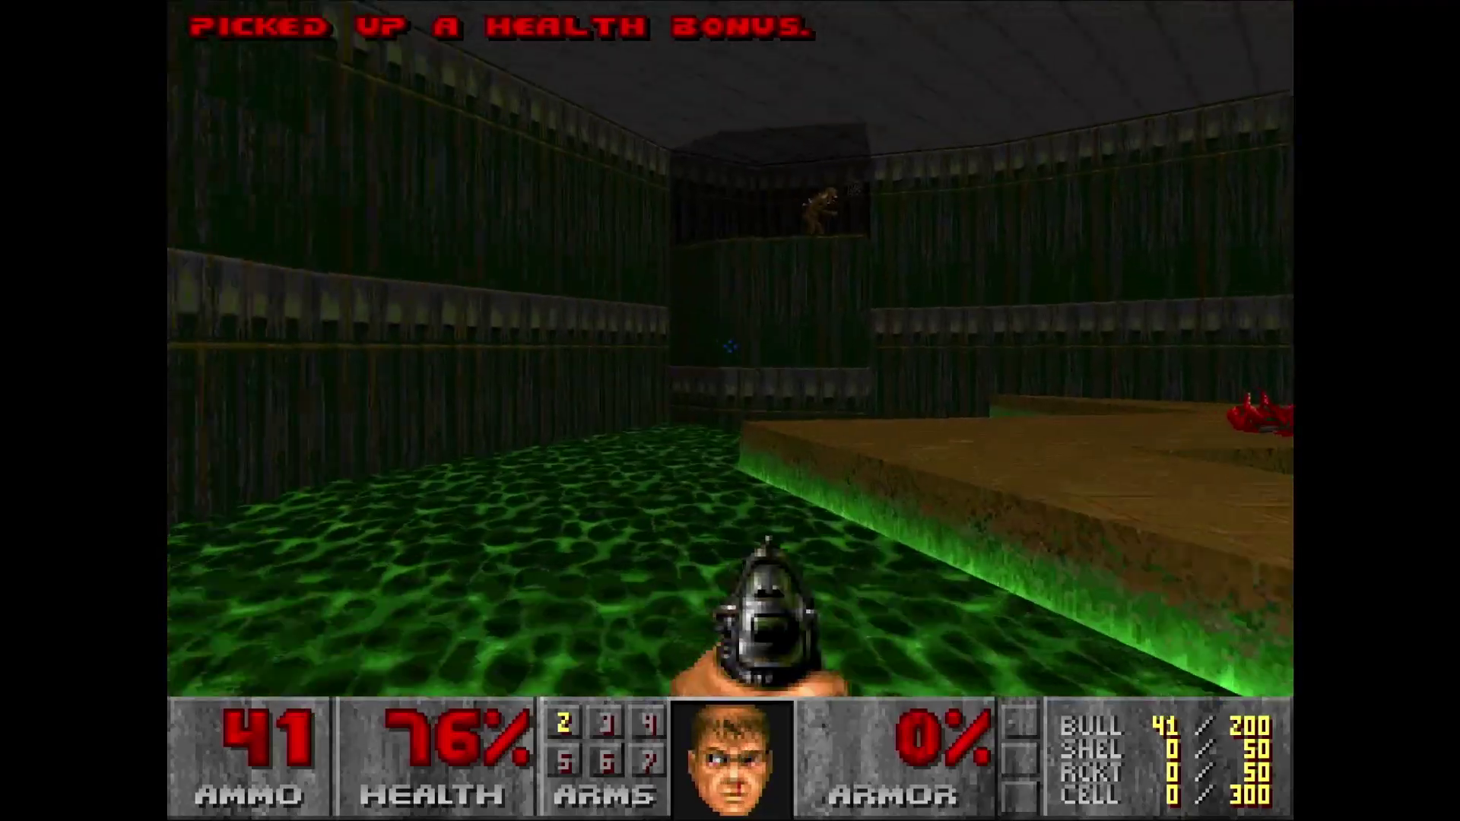
- Keep fighting, grabbing shotgun shells and armor, until dying at 0% health, then pause the game
key(Up)
key(Left)
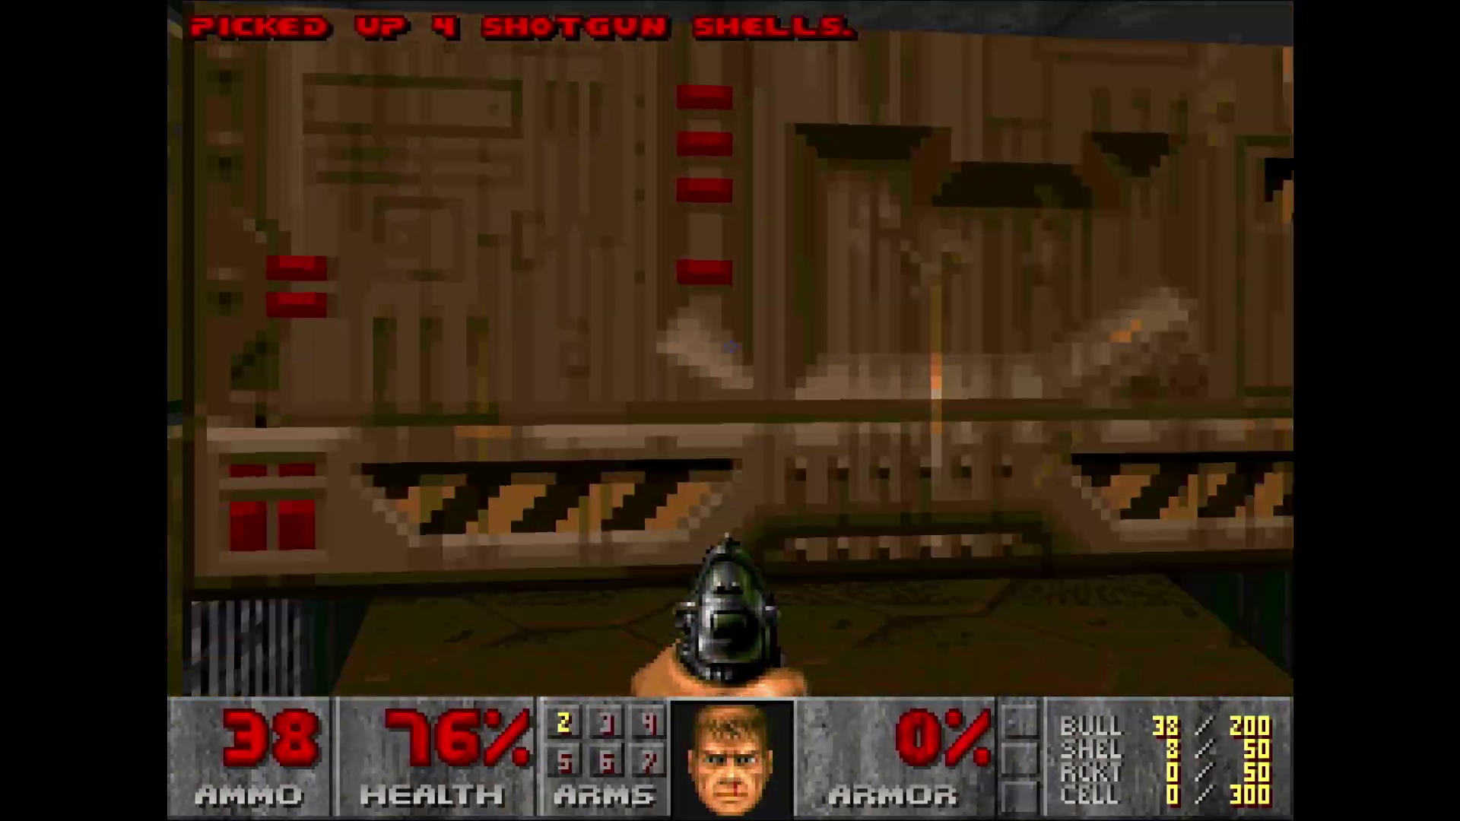
key(ctrl)
key(ctrl)
key(Left)
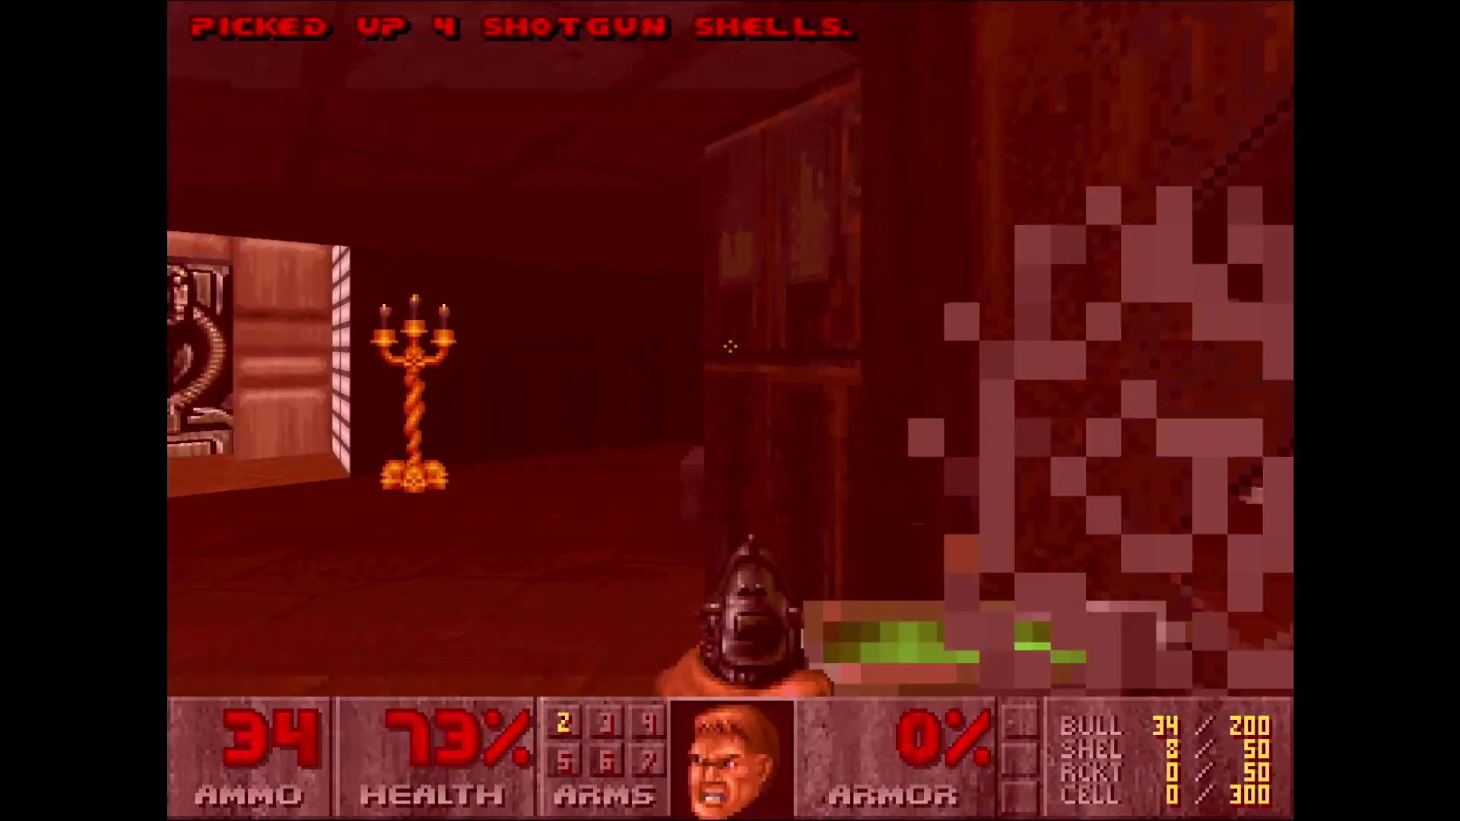
key(ctrl)
key(Up)
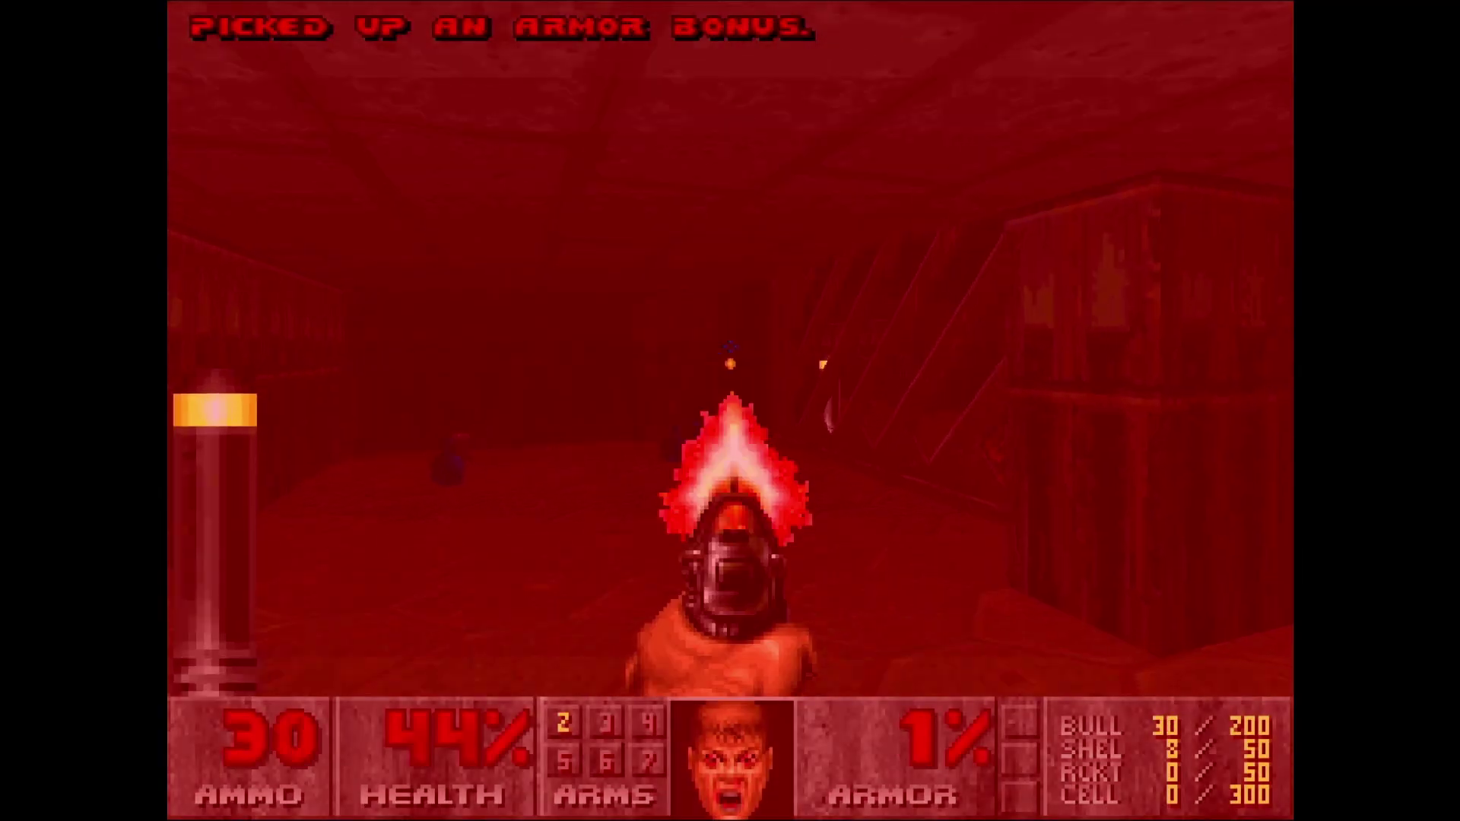
key(Left)
key(Up)
key(Left)
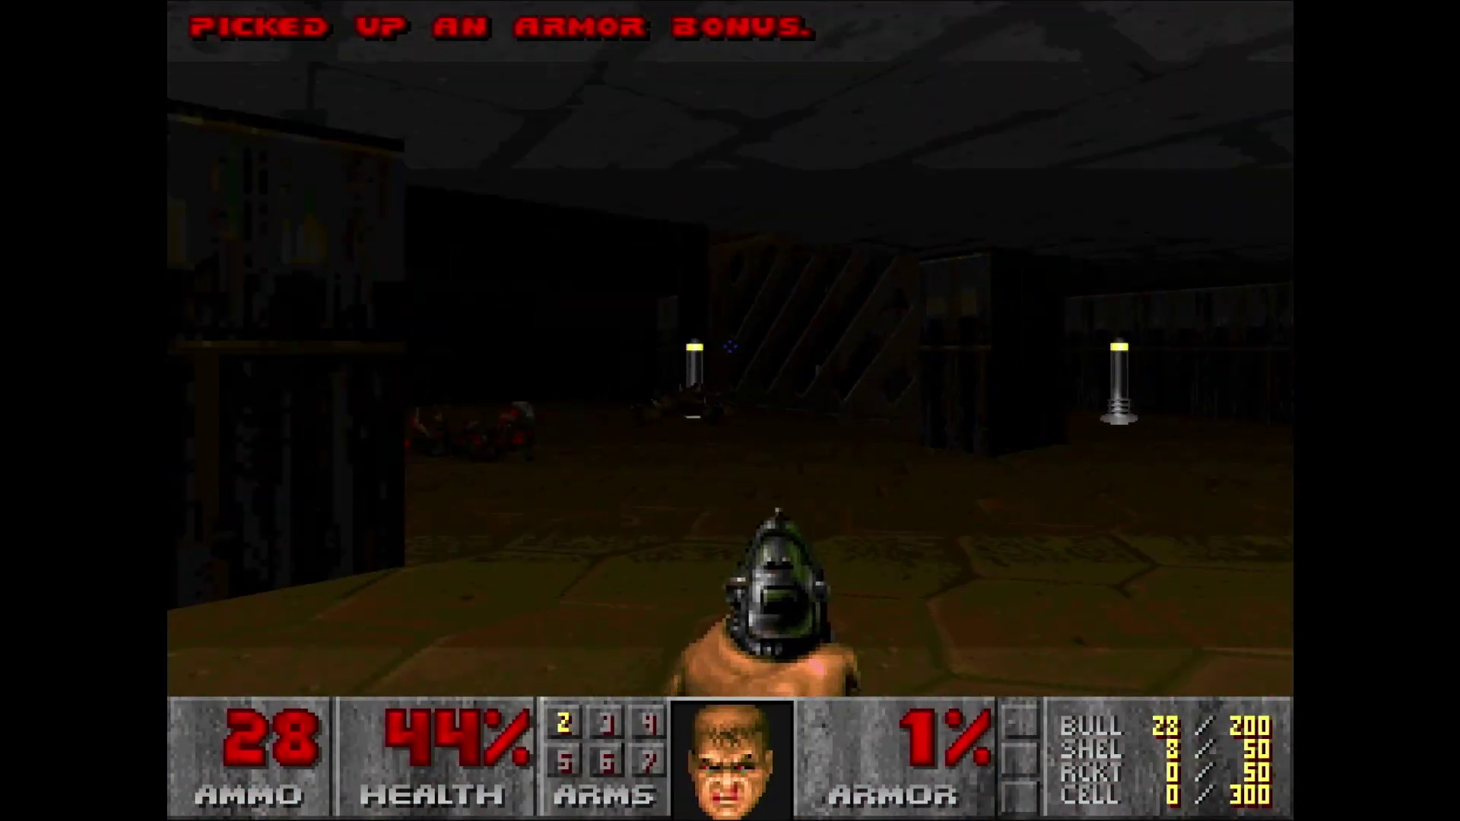
key(Left)
key(ctrl)
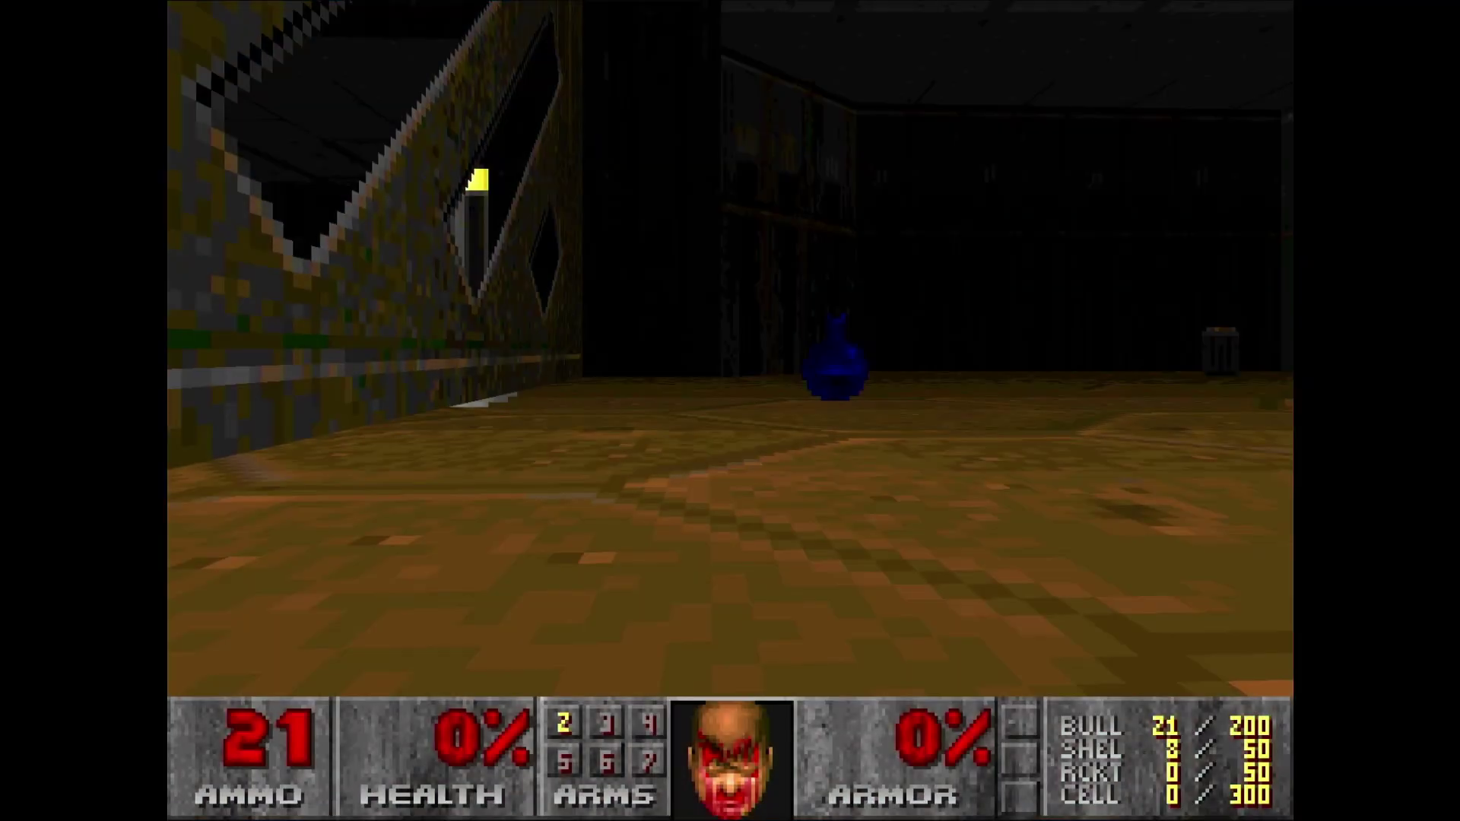
key(Escape)
key(Up)
key(Up)
- End the game and quit DOOM, returning to the DOOM folder in Explorer
key(Return)
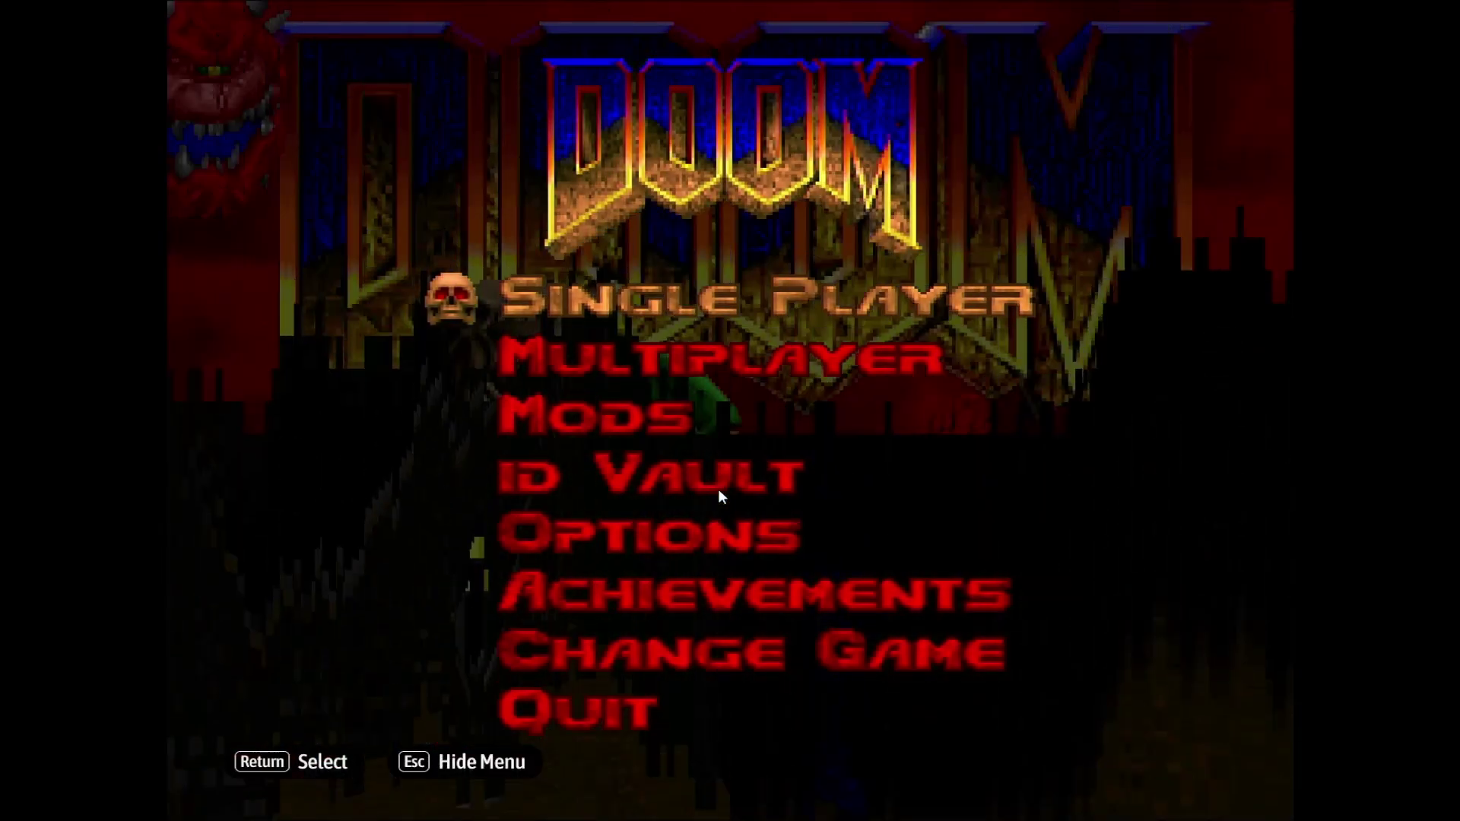
key(Up)
key(Return)
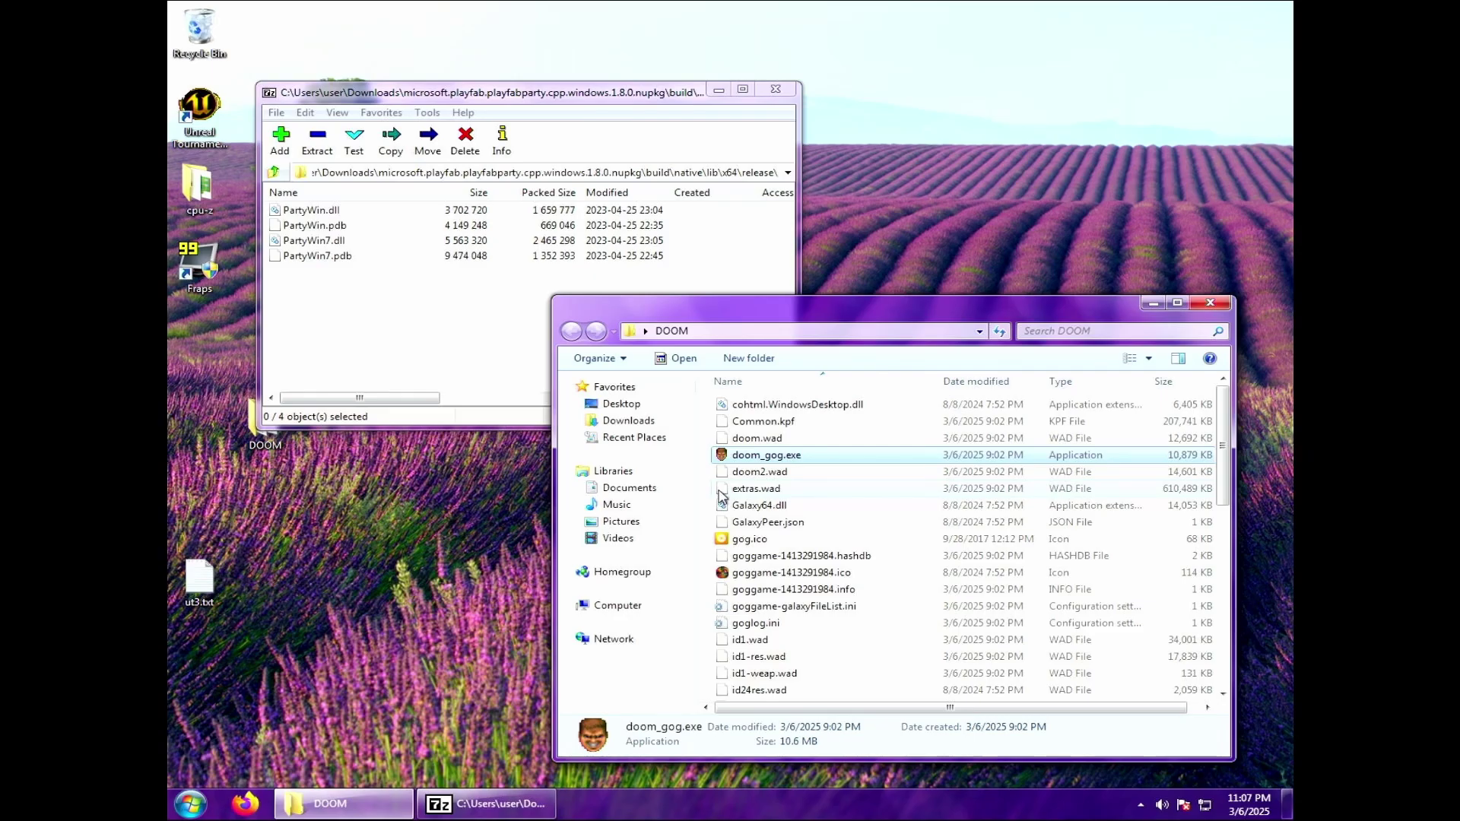